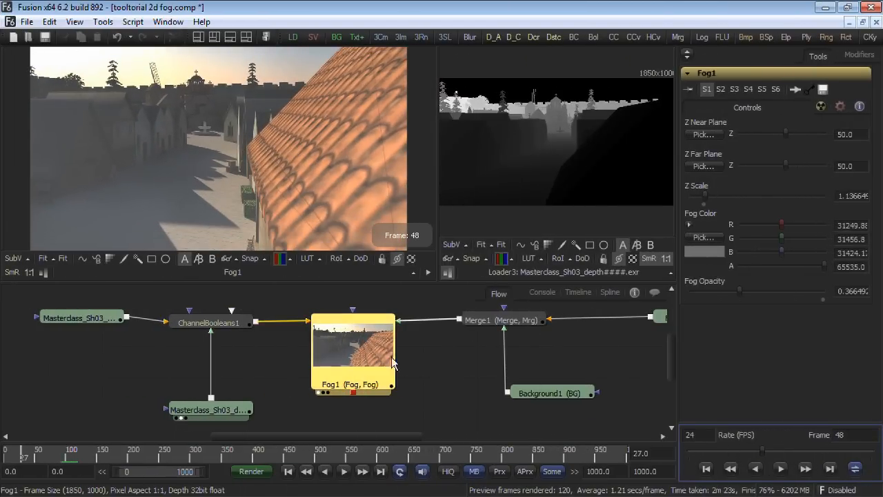
{"action": "left_click_drag", "start_coordinate": [437, 202], "coordinate": [289, 218]}
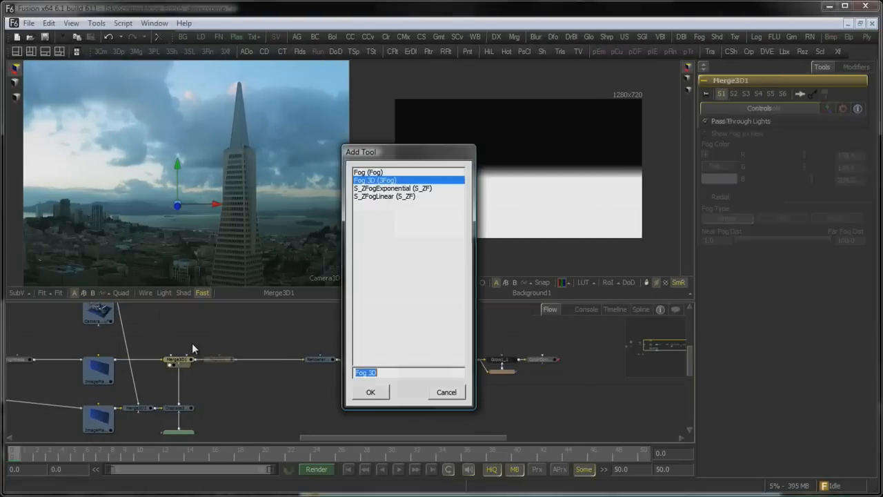
- Insert a Fog 3D tool between Merge3D1 and the renderer and display it in the first viewer
{"action": "key", "text": "Return"}
{"action": "left_click_drag", "start_coordinate": [225, 363], "coordinate": [245, 363]}
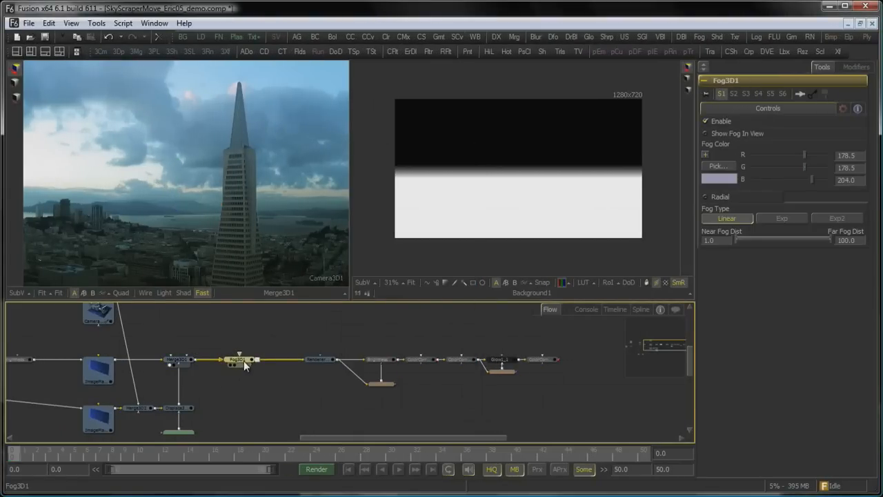
{"action": "key", "text": "1"}
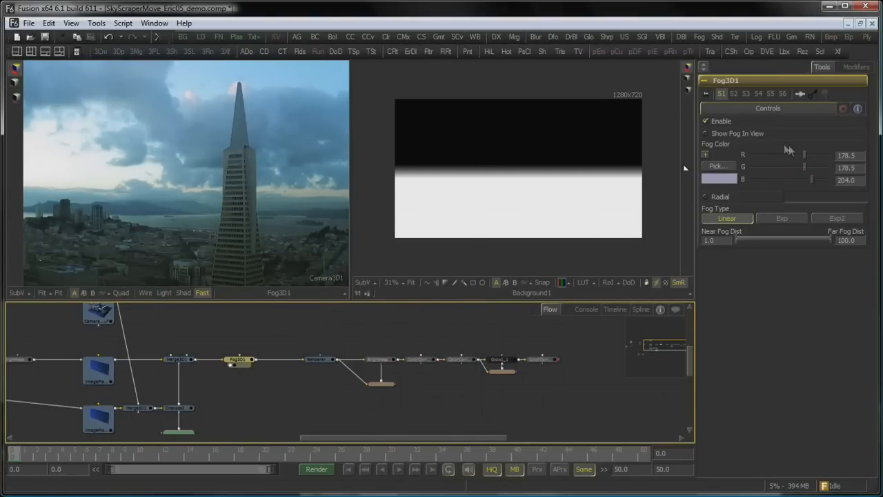
- Show the Fog3D1 fog in the view and reduce its Far Fog Dist
{"action": "left_click", "coordinate": [716, 136]}
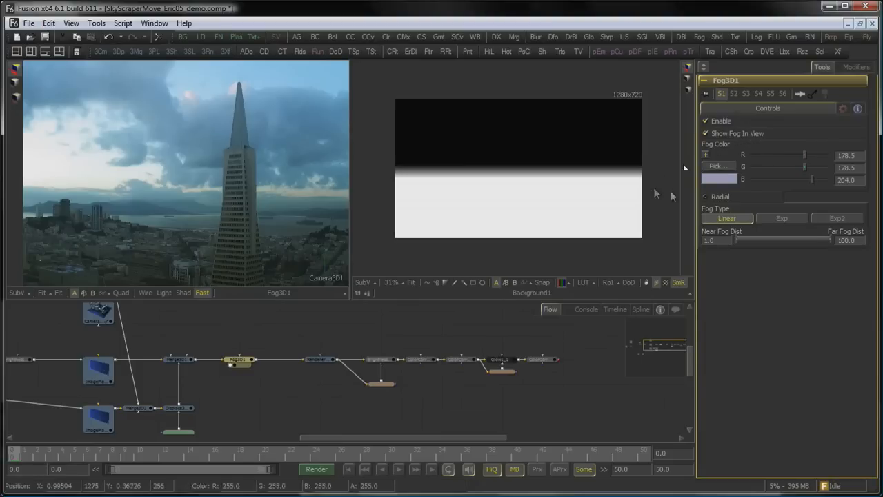
{"action": "left_click_drag", "start_coordinate": [832, 241], "coordinate": [752, 239]}
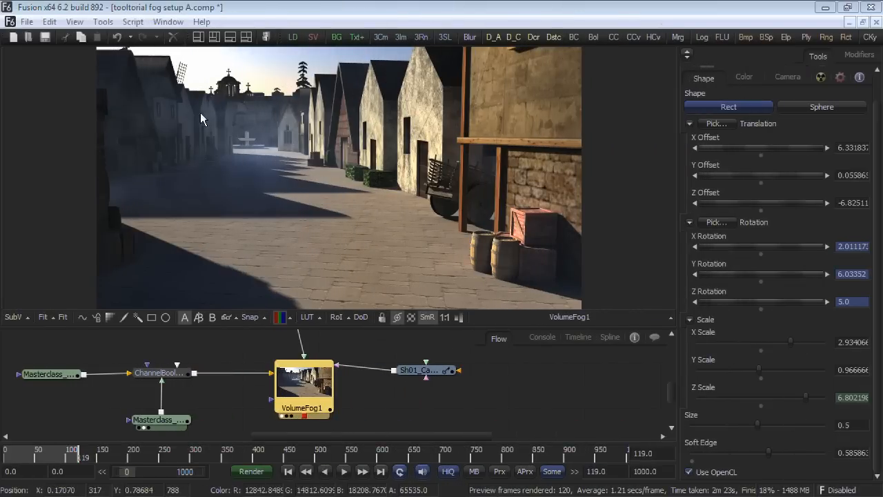
- Compare the VolumeFog1 result side by side with the world position pass and return to the single-viewer layout
{"action": "left_click_drag", "start_coordinate": [316, 389], "coordinate": [311, 388]}
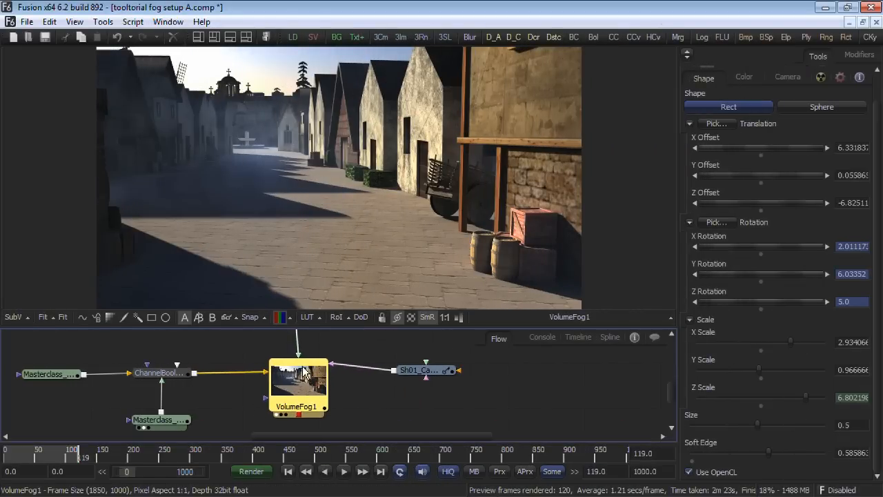
{"action": "left_click", "coordinate": [214, 37]}
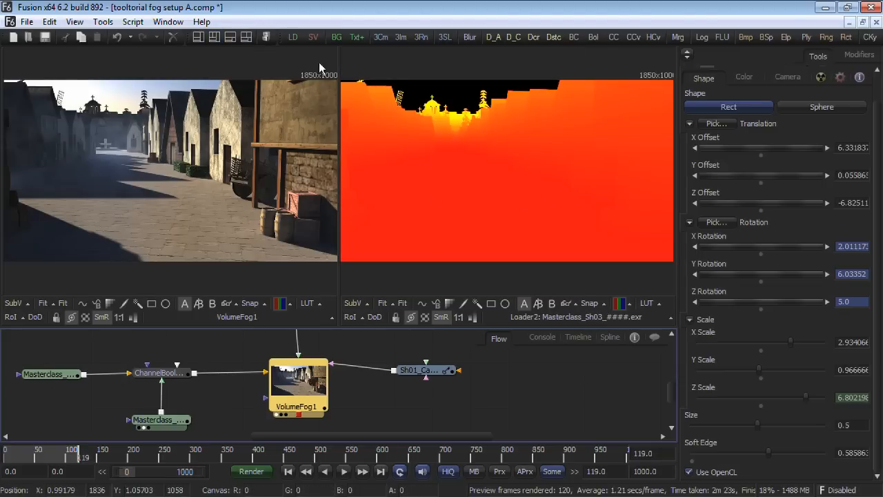
{"action": "left_click", "coordinate": [203, 38]}
- Reduce the VolumeFog1 volume's Z Scale to about 6 and its X Scale to about 2.27
{"action": "left_click", "coordinate": [800, 395]}
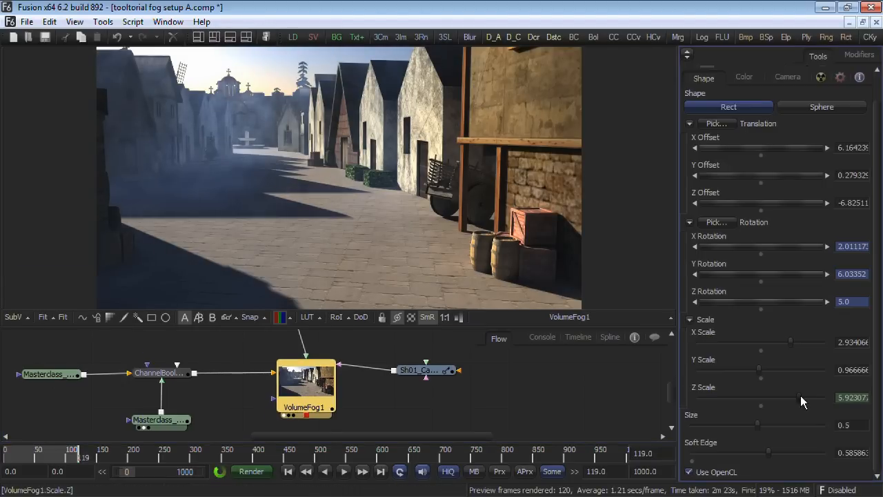
{"action": "mouse_move", "coordinate": [789, 339]}
{"action": "left_mouse_down"}
{"action": "mouse_move", "coordinate": [753, 347]}
{"action": "mouse_move", "coordinate": [780, 343]}
{"action": "left_mouse_up"}
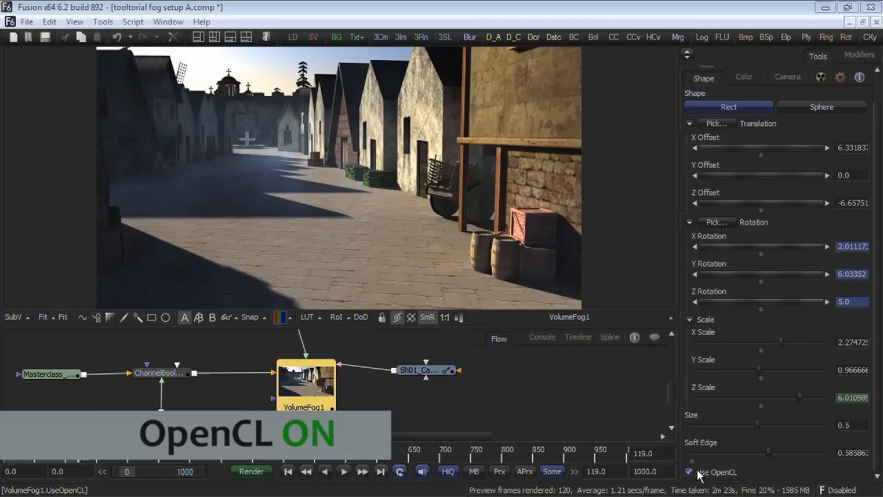
- Test shifting the fog volume's Z Offset to about -4.37 with OpenCL off, and again with OpenCL back on
{"action": "left_click", "coordinate": [699, 474]}
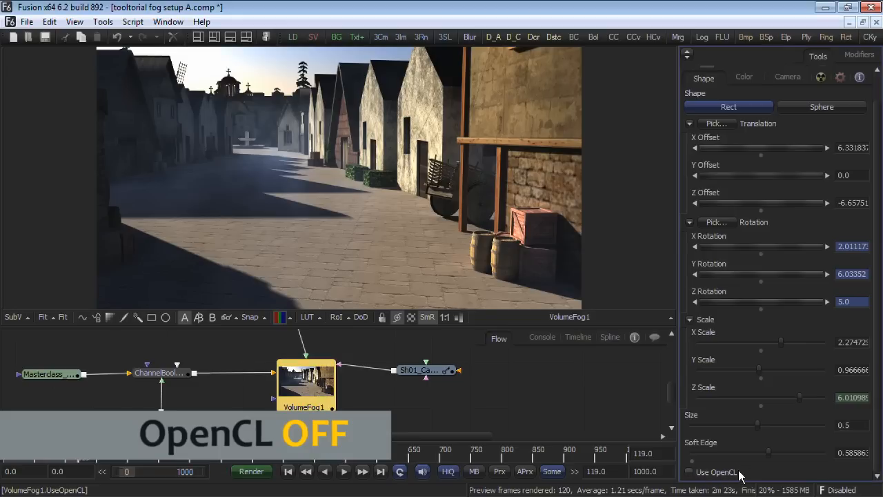
{"action": "left_click_drag", "start_coordinate": [728, 201], "coordinate": [742, 199]}
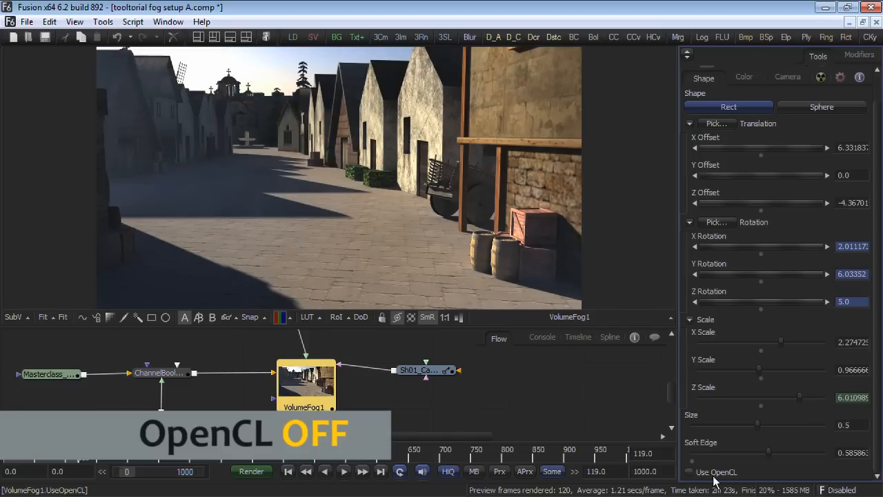
{"action": "left_click", "coordinate": [712, 474]}
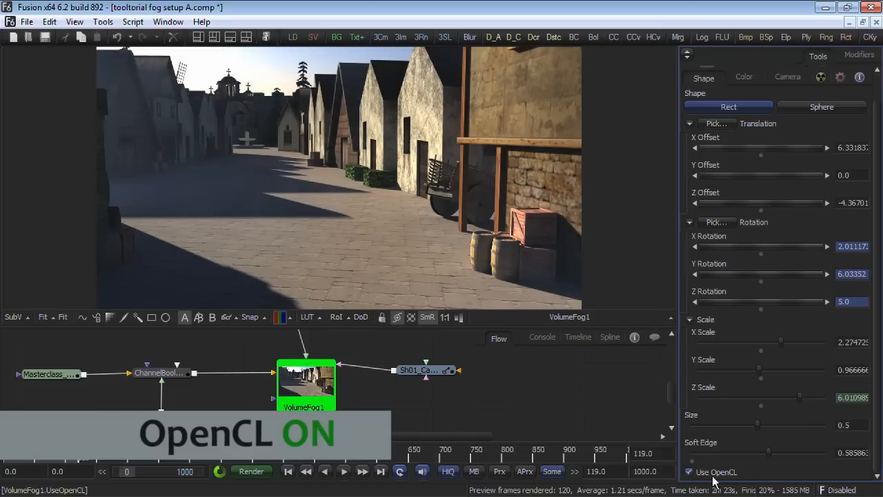
{"action": "left_click_drag", "start_coordinate": [754, 203], "coordinate": [742, 203]}
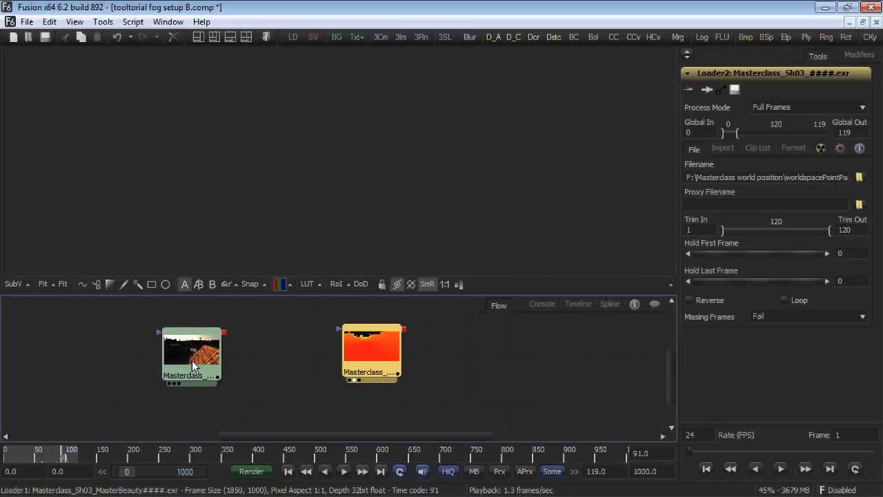
- View the MasterBeauty loader at frame 27, followed by the world position pass loader
{"action": "left_click", "coordinate": [210, 366]}
{"action": "key", "text": "1"}
{"action": "left_click_drag", "start_coordinate": [58, 458], "coordinate": [21, 458]}
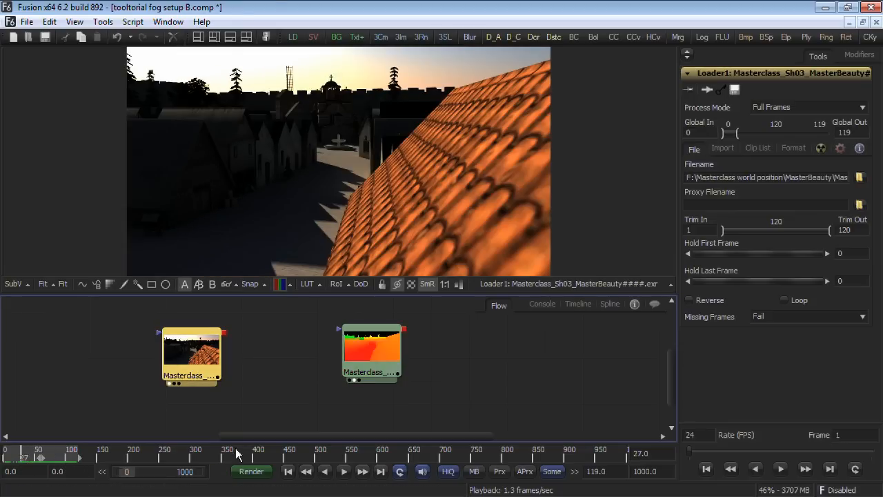
{"action": "left_click_drag", "start_coordinate": [376, 347], "coordinate": [358, 191]}
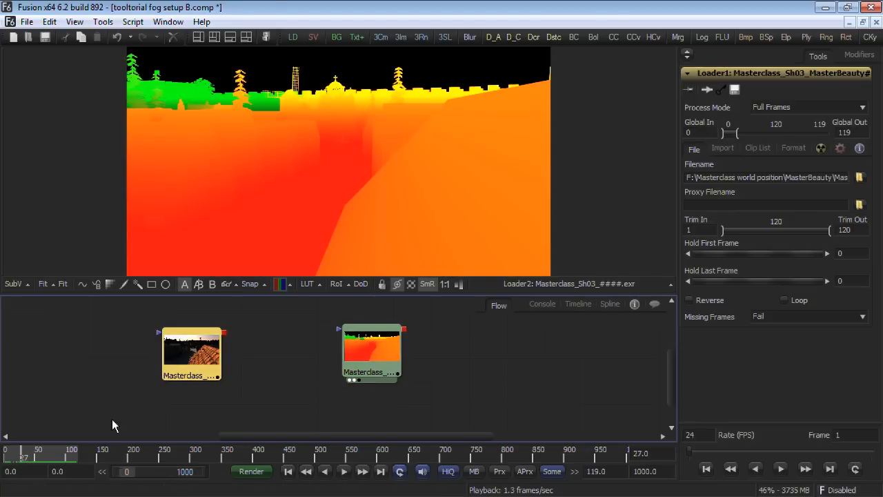
- Check the MasterBeauty loader's import depth and view the beauty pass around frame 75
{"action": "left_click", "coordinate": [723, 148]}
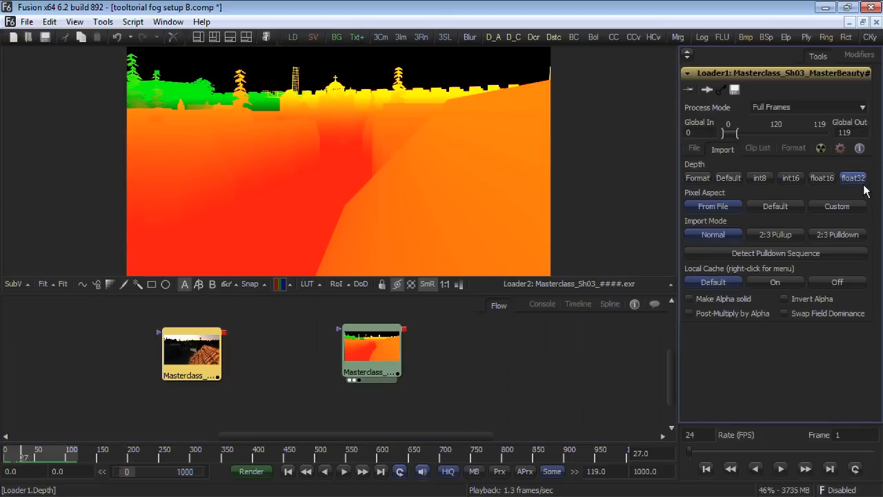
{"action": "left_click", "coordinate": [695, 148]}
{"action": "left_click_drag", "start_coordinate": [192, 352], "coordinate": [261, 209]}
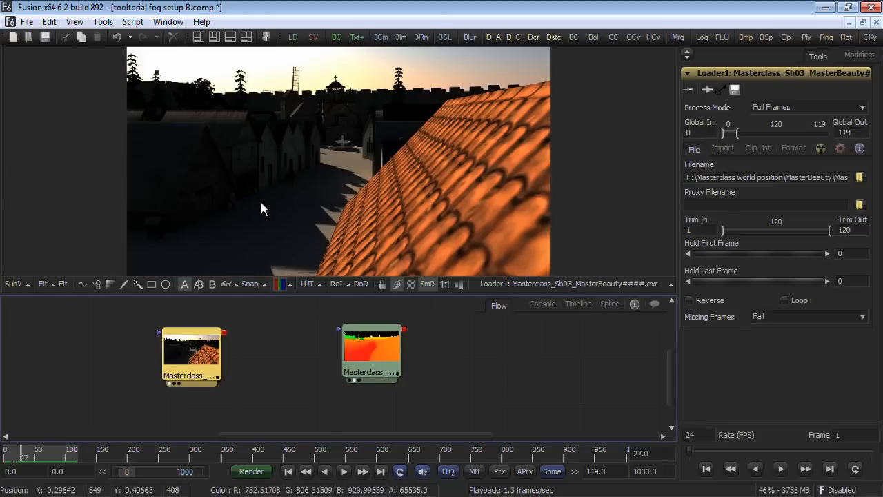
{"action": "left_click", "coordinate": [50, 453]}
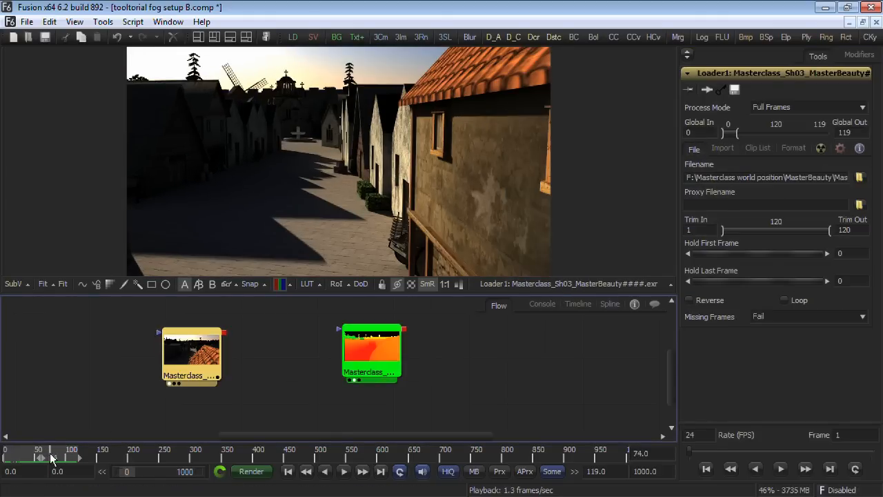
- Arrange the world position loader directly below the MasterBeauty loader in the flow
{"action": "left_click_drag", "start_coordinate": [164, 363], "coordinate": [165, 341]}
{"action": "left_click_drag", "start_coordinate": [392, 368], "coordinate": [223, 419]}
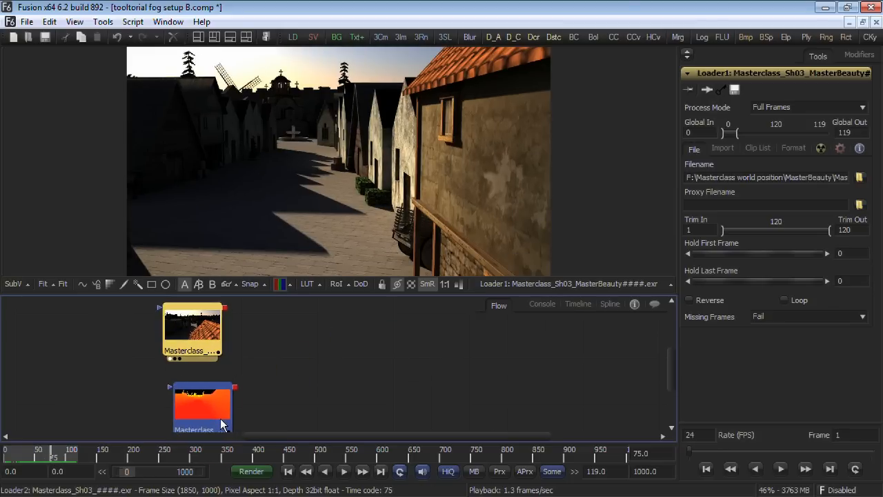
{"action": "left_click", "coordinate": [304, 363]}
{"action": "left_click_drag", "start_coordinate": [307, 333], "coordinate": [304, 359]}
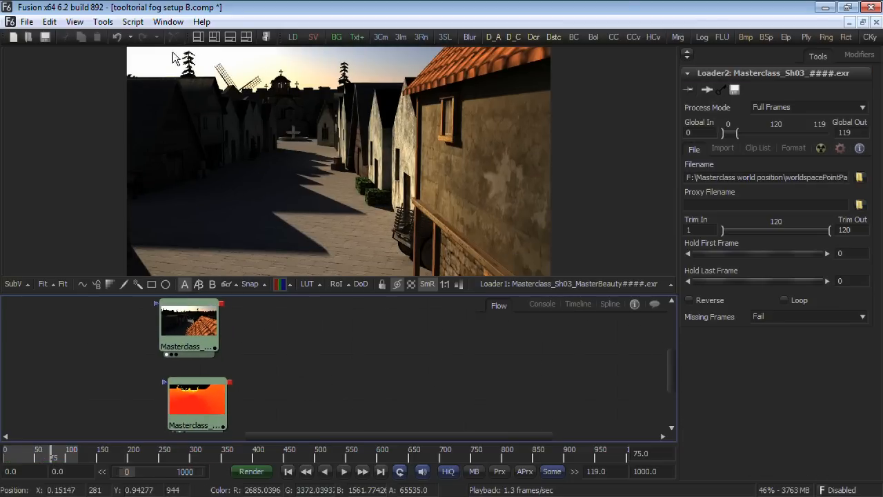
- Add a Channel Booleans tool with the MasterBeauty loader as background and the world position loader as foreground
{"action": "left_click", "coordinate": [102, 21]}
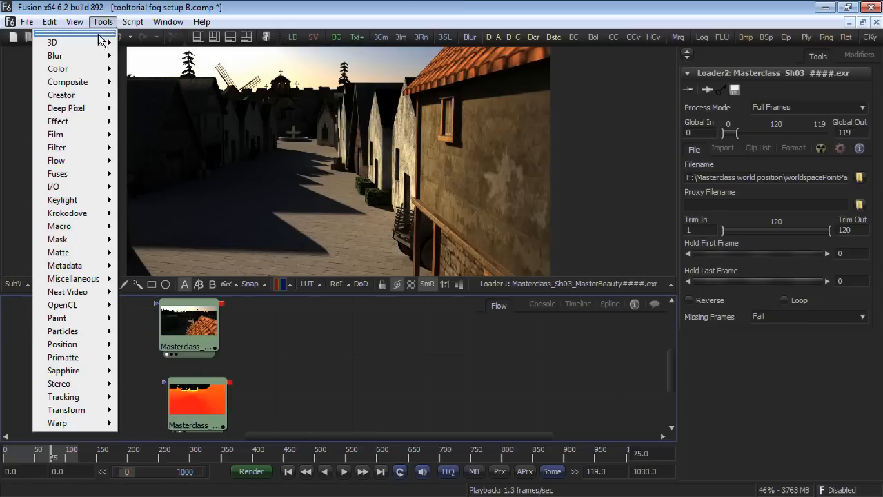
{"action": "mouse_move", "coordinate": [103, 69]}
{"action": "left_click", "coordinate": [145, 100]}
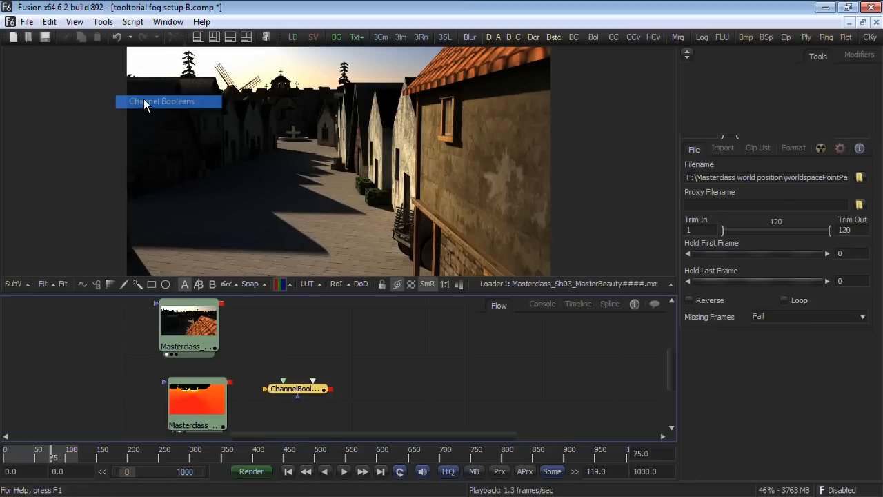
{"action": "left_click_drag", "start_coordinate": [311, 354], "coordinate": [312, 344]}
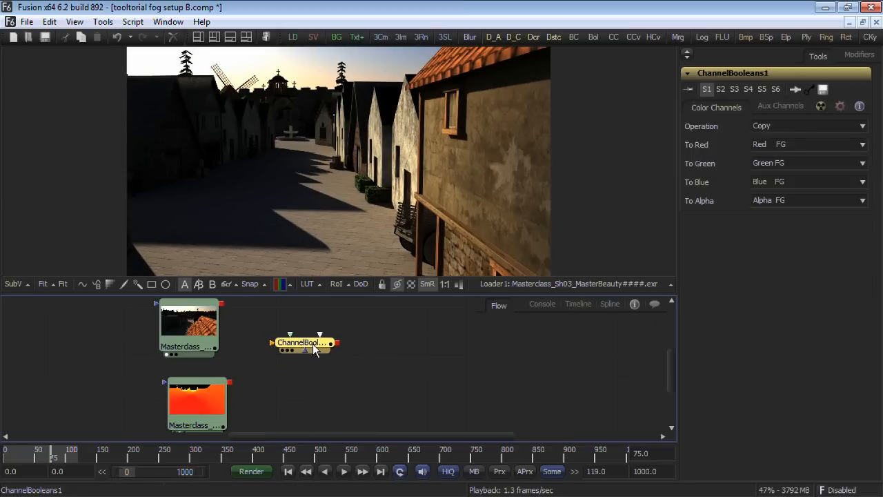
{"action": "left_click_drag", "start_coordinate": [222, 303], "coordinate": [272, 342]}
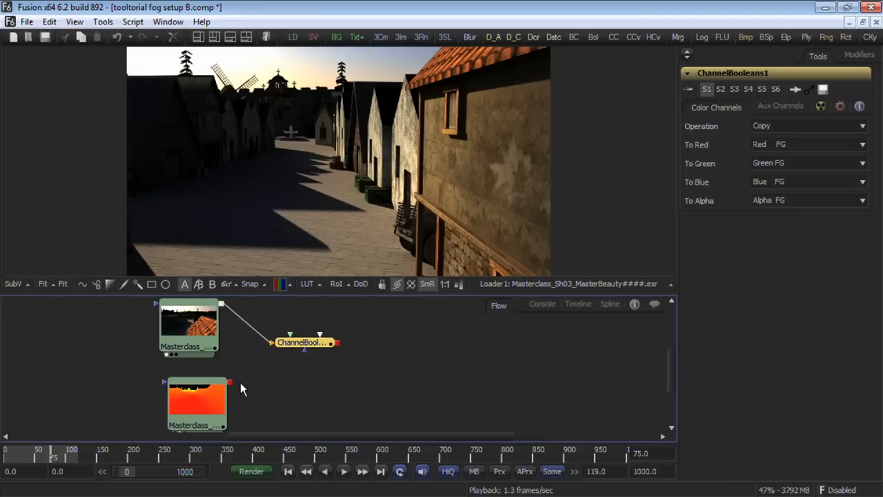
{"action": "left_click_drag", "start_coordinate": [230, 381], "coordinate": [305, 349]}
- Set To Red, To Green, To Blue and To Alpha of ChannelBooleans1 to Do Nothing
{"action": "left_click", "coordinate": [806, 147]}
{"action": "left_click", "coordinate": [770, 193]}
{"action": "left_click", "coordinate": [806, 163]}
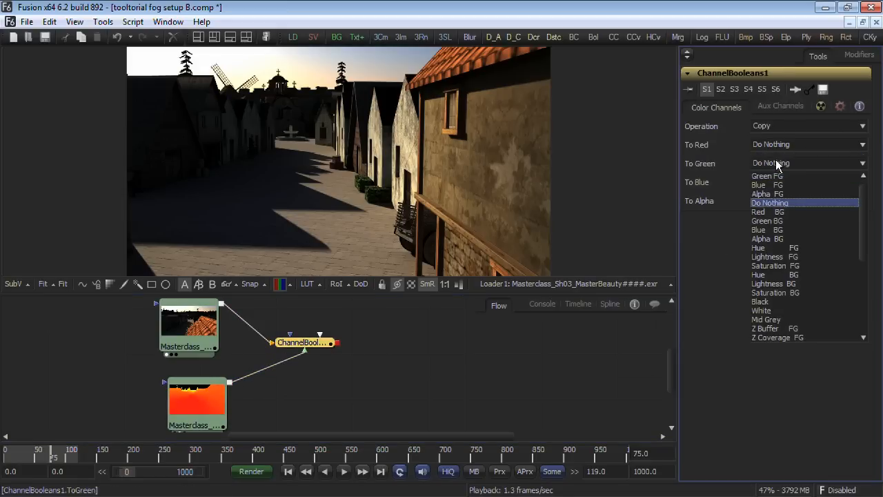
{"action": "left_click", "coordinate": [762, 201]}
{"action": "left_click", "coordinate": [763, 201]}
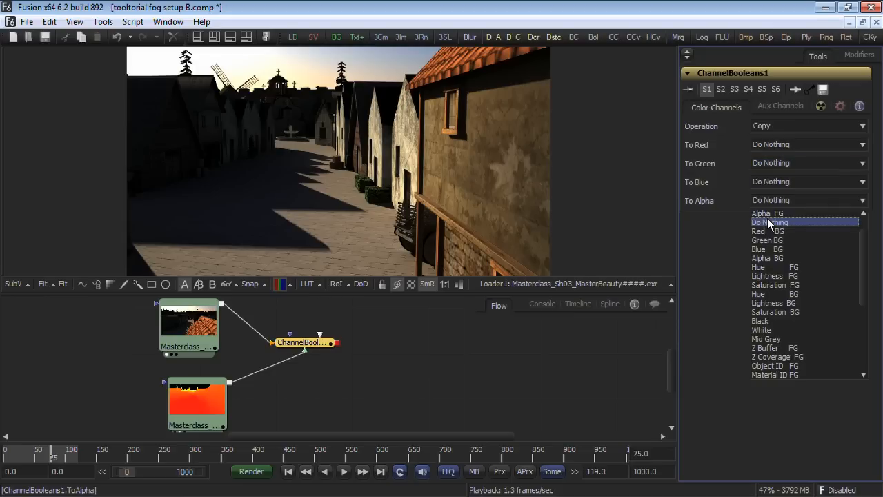
{"action": "left_click", "coordinate": [769, 220]}
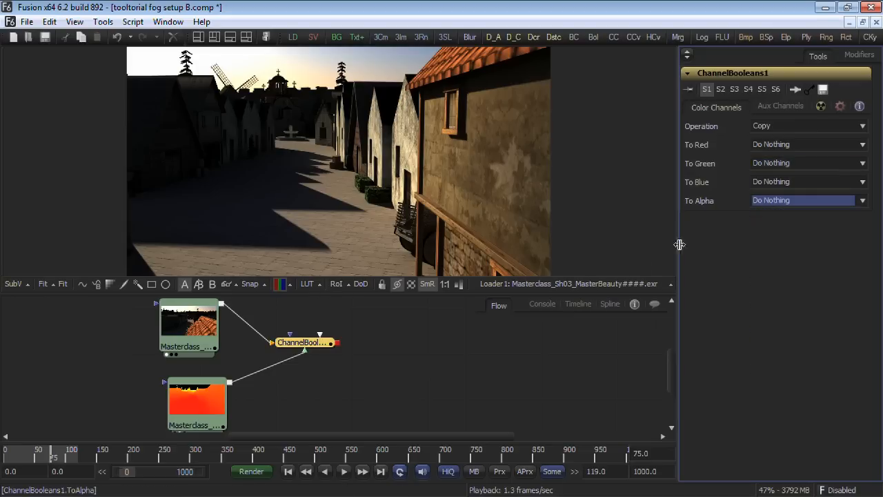
{"action": "left_click", "coordinate": [466, 333]}
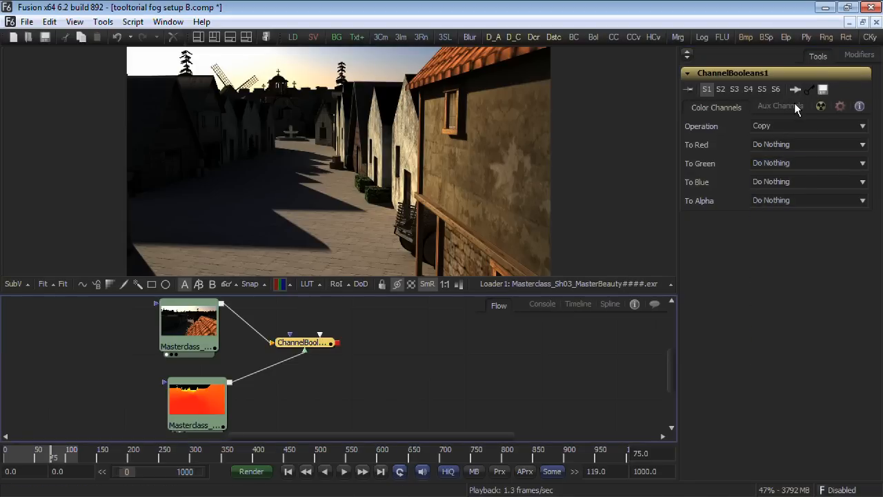
- Enable the extra channels and map Red FG to X Position, Green FG to Y Position and Blue FG to Z Position
{"action": "left_click", "coordinate": [792, 105]}
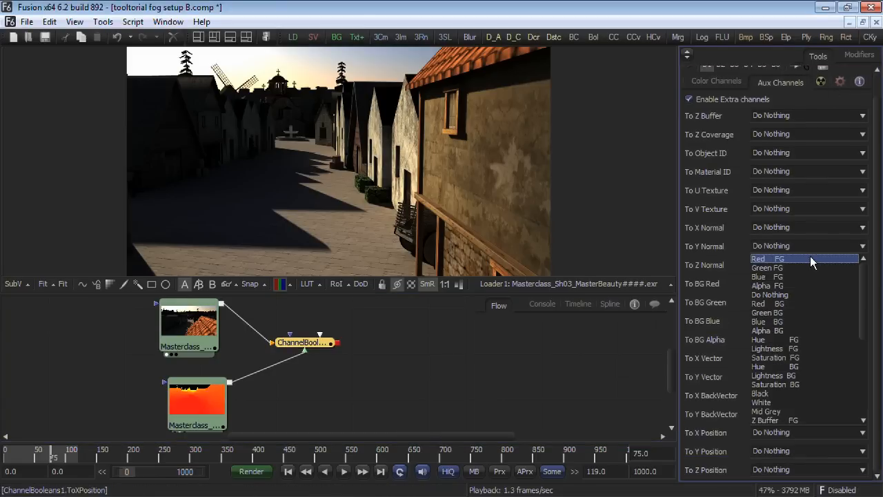
{"action": "left_click", "coordinate": [810, 257]}
{"action": "left_click", "coordinate": [760, 447]}
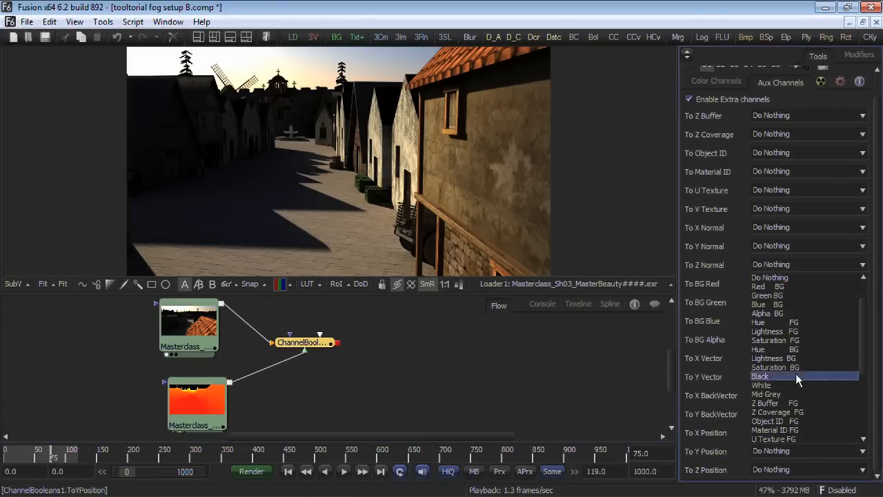
{"action": "left_click", "coordinate": [799, 287]}
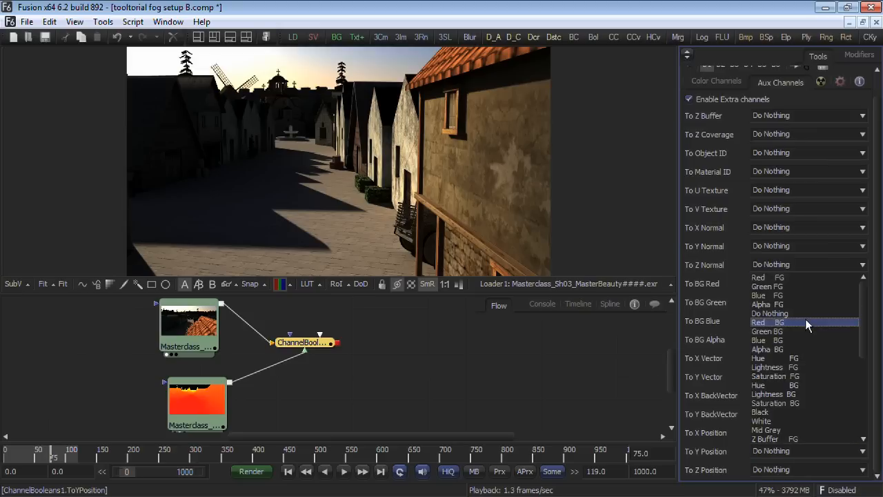
{"action": "left_click", "coordinate": [799, 286]}
{"action": "left_click", "coordinate": [778, 475]}
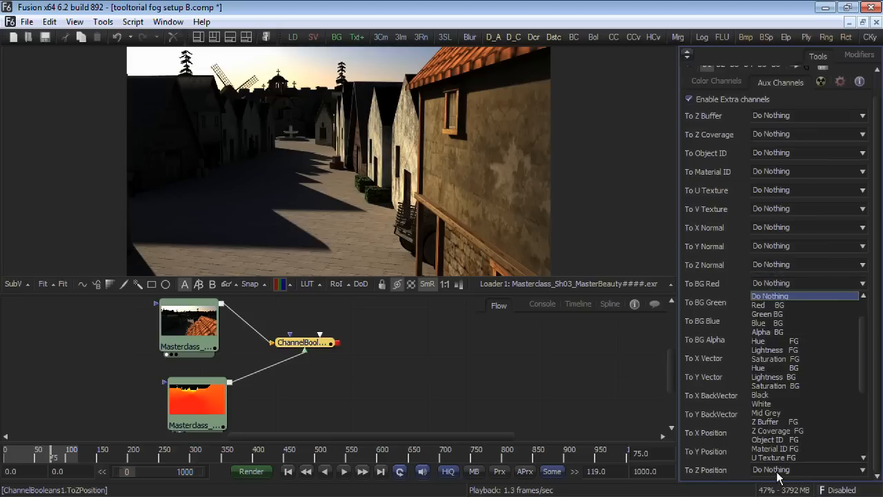
{"action": "left_click", "coordinate": [816, 317]}
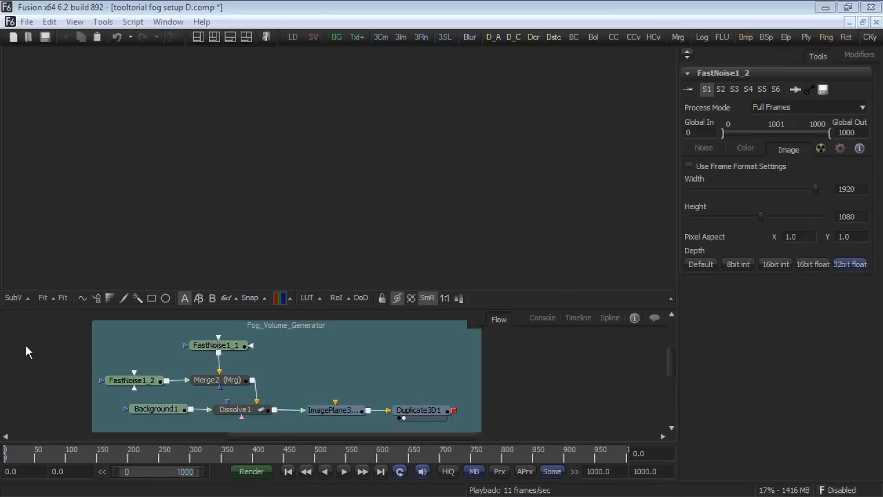
- Display FastNoise1_2 from the Fog_Volume_Generator group and set its image width and height to 256
{"action": "left_click_drag", "start_coordinate": [77, 349], "coordinate": [108, 351]}
{"action": "left_click_drag", "start_coordinate": [165, 380], "coordinate": [171, 371]}
{"action": "key", "text": "1"}
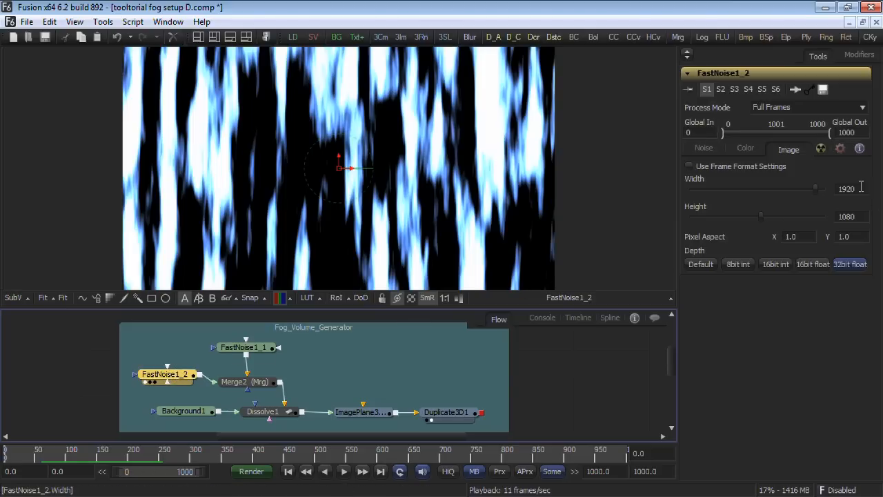
{"action": "type", "text": "256"}
{"action": "key", "text": "Tab"}
{"action": "type", "text": "256"}
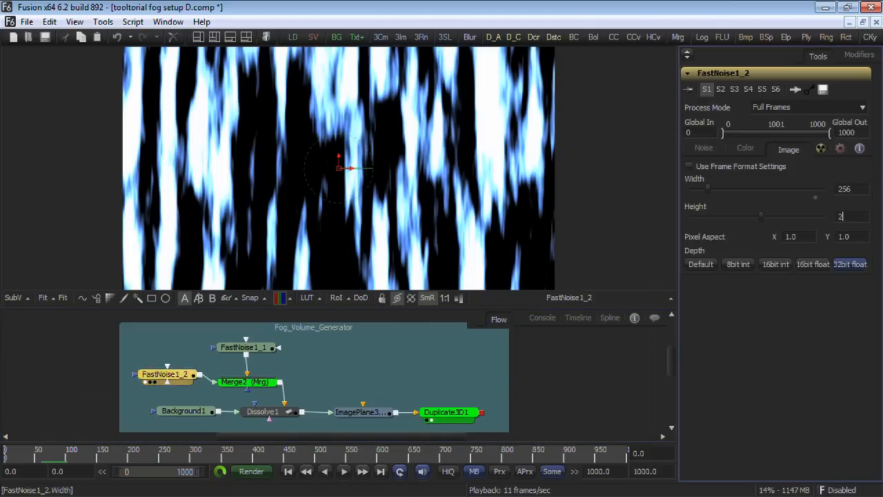
- Set the noise image height to 256, then show the Duplicate3D1 fog volume in a wider 3D view beside it and play the animation
{"action": "key", "text": "Return"}
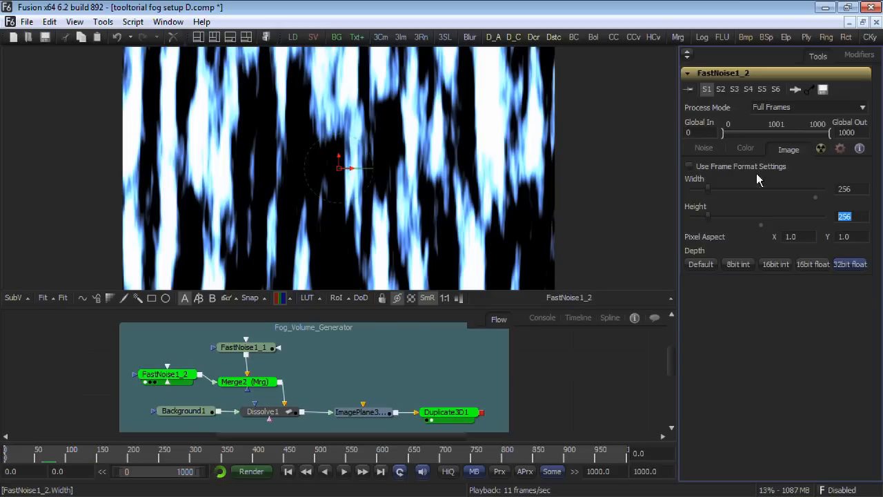
{"action": "left_click_drag", "start_coordinate": [456, 374], "coordinate": [441, 372]}
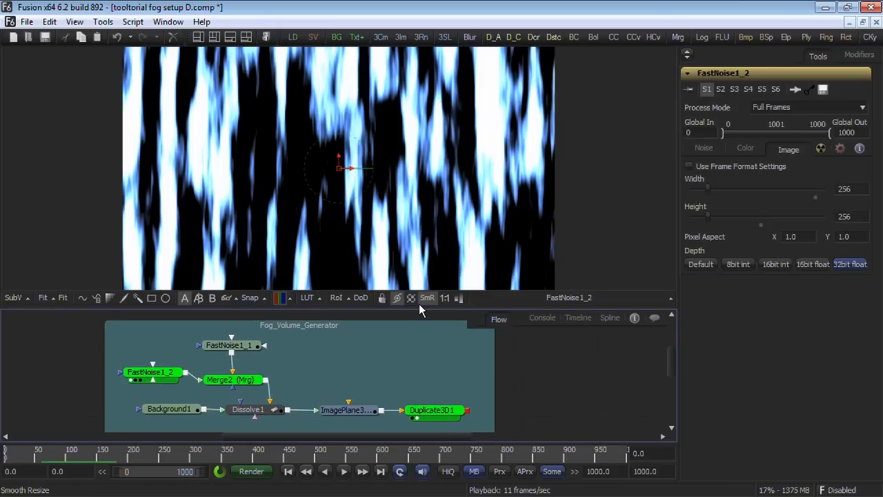
{"action": "left_click", "coordinate": [215, 38]}
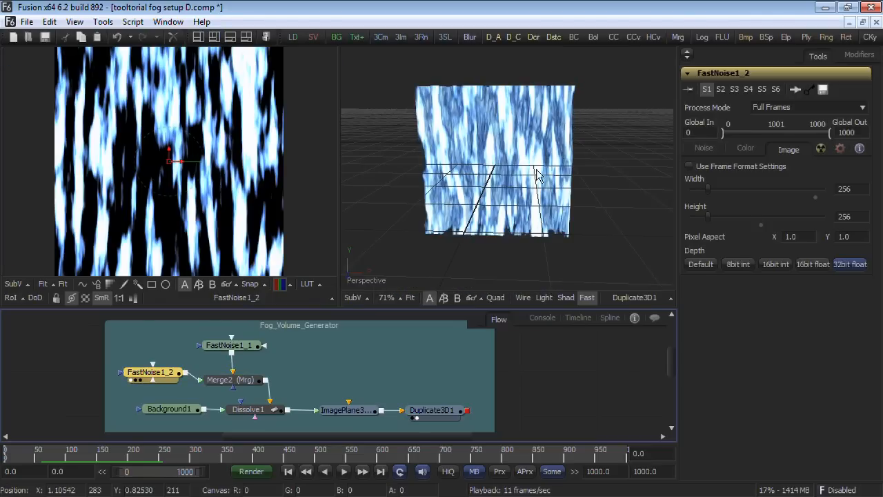
{"action": "left_click_drag", "start_coordinate": [556, 158], "coordinate": [492, 198]}
{"action": "left_click_drag", "start_coordinate": [339, 197], "coordinate": [189, 197]}
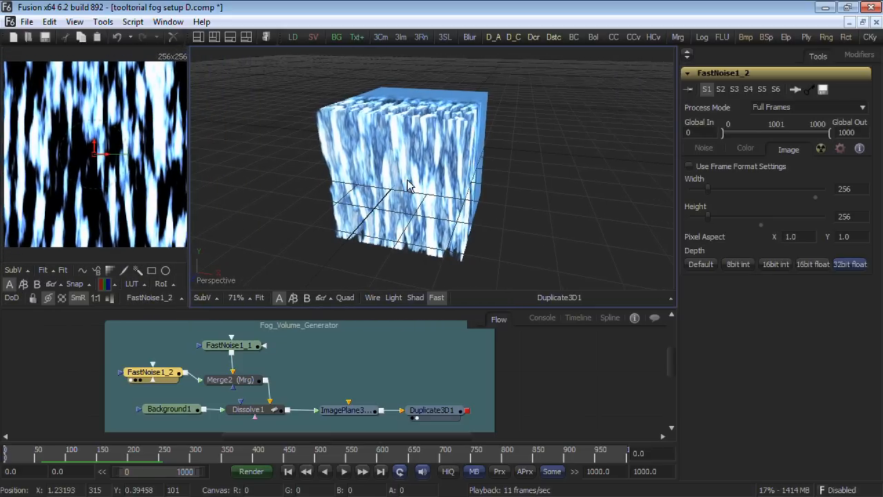
{"action": "left_click_drag", "start_coordinate": [369, 190], "coordinate": [407, 180]}
{"action": "key", "text": "space"}
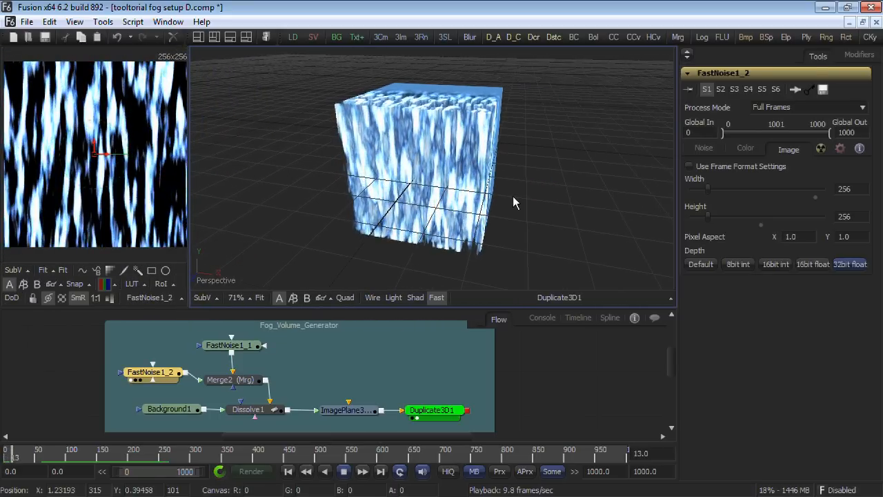
{"action": "left_click_drag", "start_coordinate": [513, 192], "coordinate": [478, 217]}
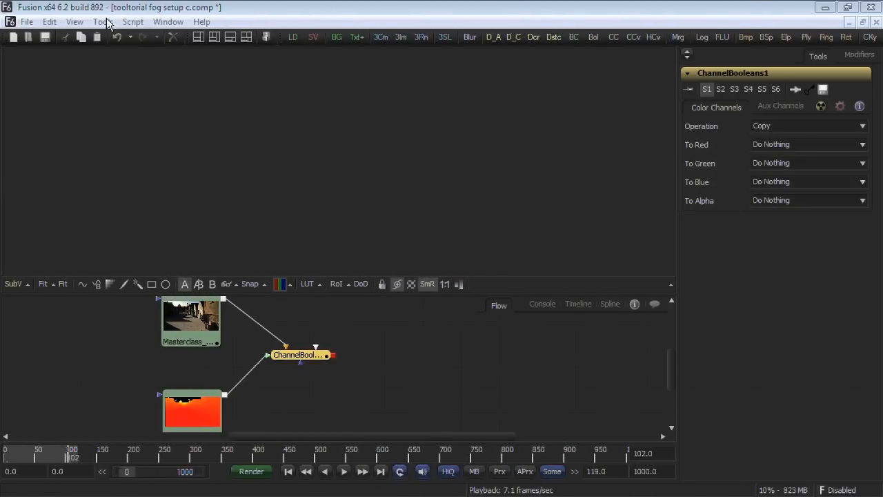
- Add a Volume Fog tool after ChannelBooleans1 and show its result in the viewer
{"action": "left_click", "coordinate": [104, 22]}
{"action": "mouse_move", "coordinate": [100, 344]}
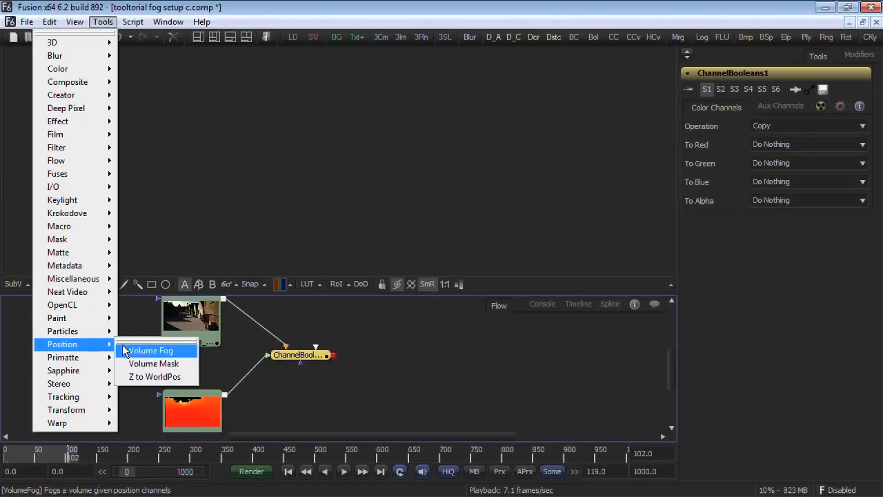
{"action": "left_click", "coordinate": [140, 351]}
{"action": "left_click_drag", "start_coordinate": [386, 358], "coordinate": [415, 358]}
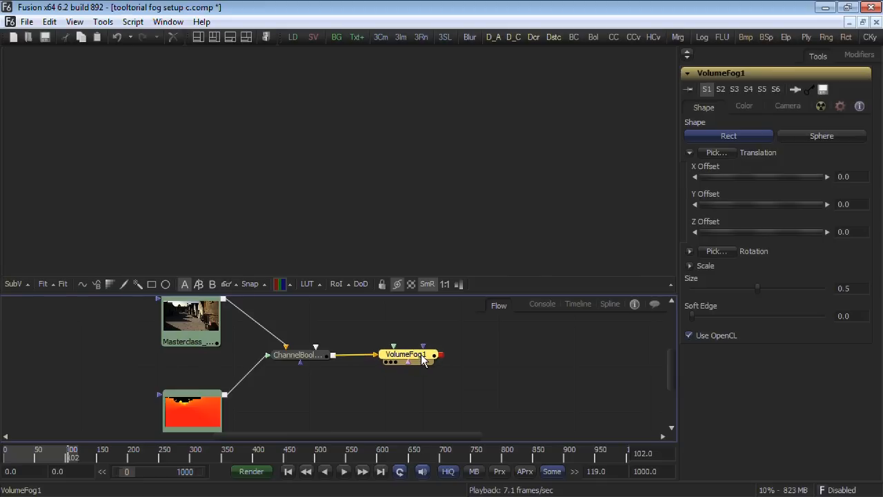
{"action": "key", "text": "1"}
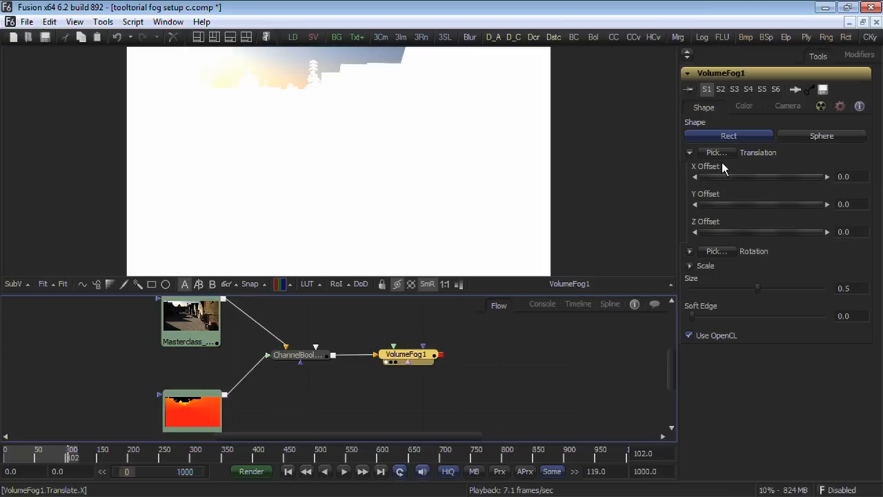
- Pick the fog's translation from the sunlit street paving in the image, and go to the start of the timeline
{"action": "left_click_drag", "start_coordinate": [715, 152], "coordinate": [325, 178]}
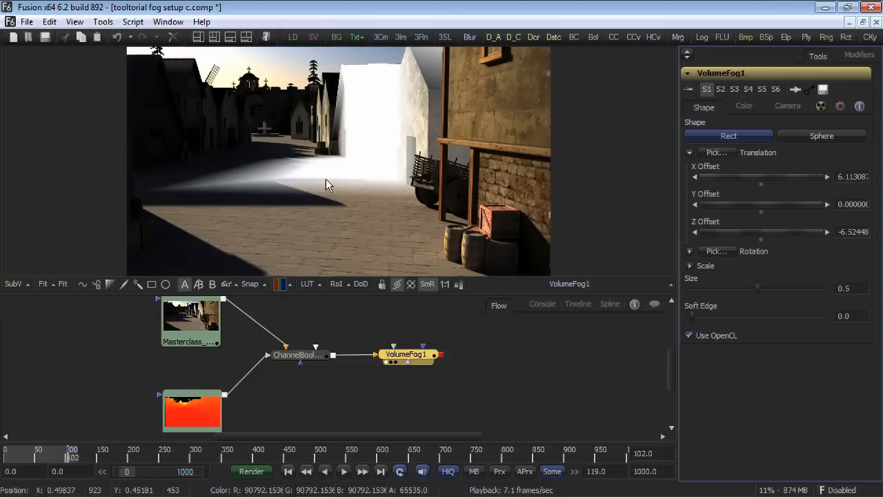
{"action": "left_click", "coordinate": [13, 452]}
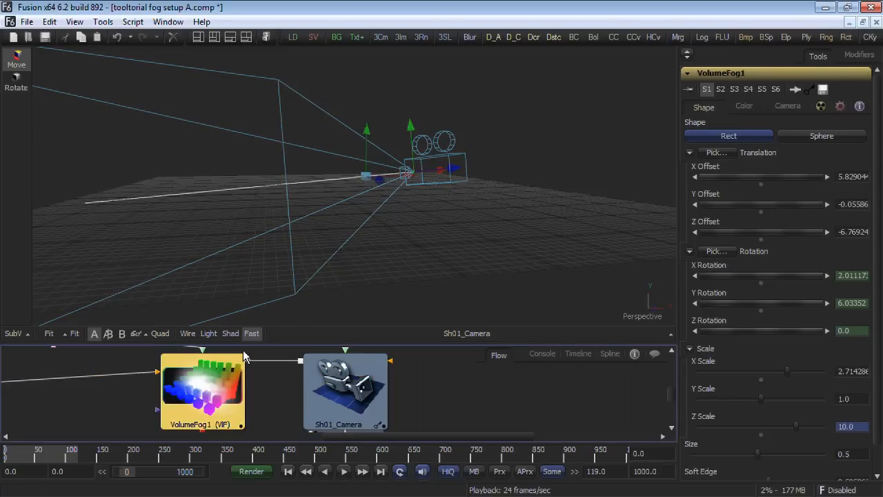
- Select Sh01_Camera to show its controls and play the camera animation
{"action": "left_click", "coordinate": [317, 385]}
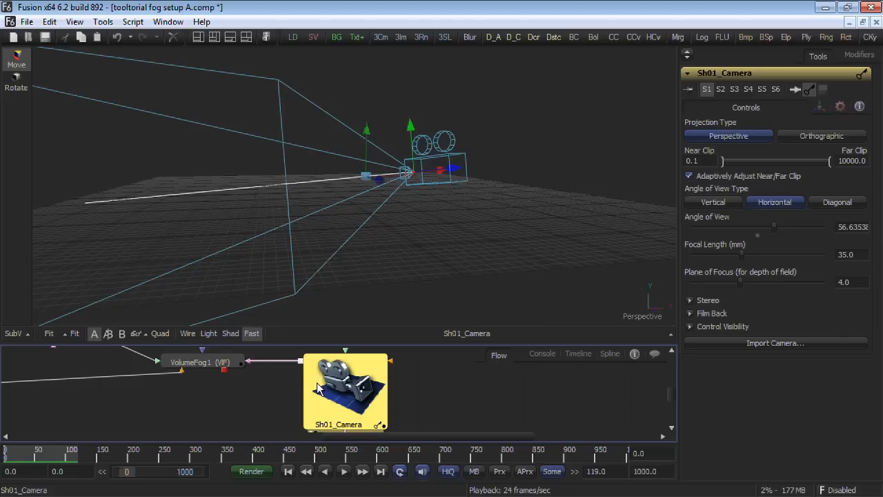
{"action": "key", "text": "space"}
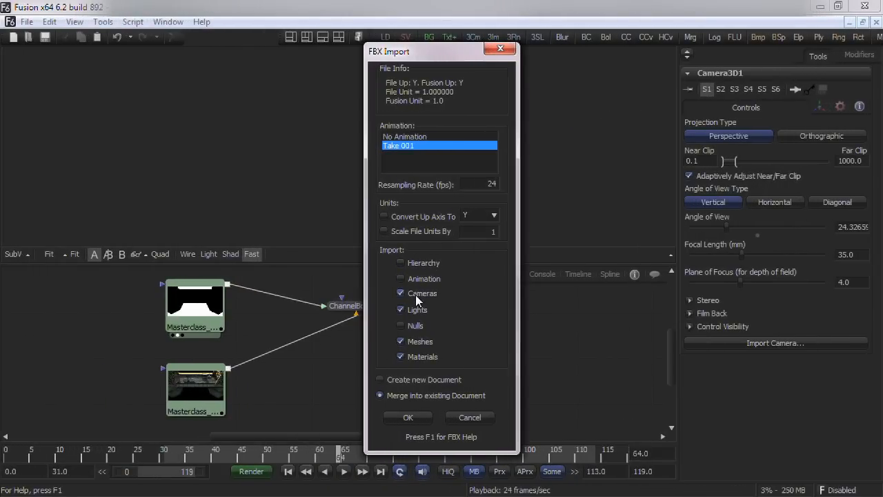
- Toggle the Lights and Materials import options for the FBX scene, and check the supported file types for camera import
{"action": "left_click", "coordinate": [416, 311]}
{"action": "left_click", "coordinate": [413, 357]}
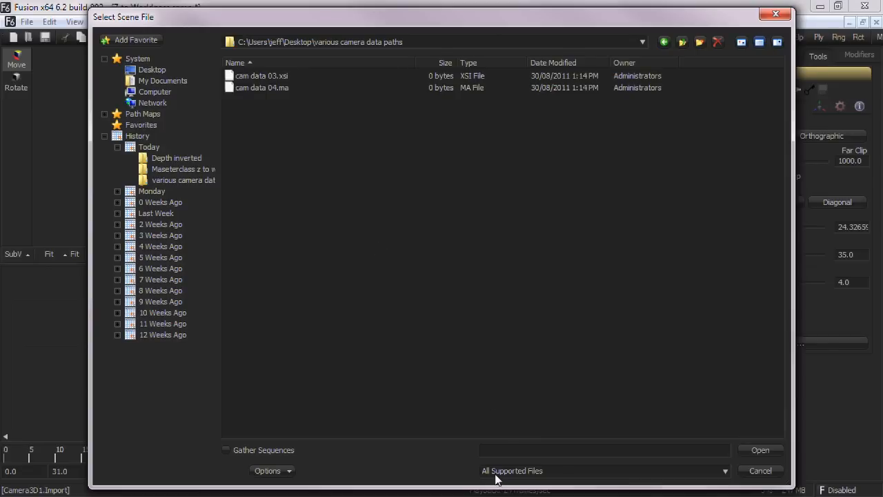
{"action": "left_click", "coordinate": [495, 473]}
{"action": "left_click", "coordinate": [492, 461]}
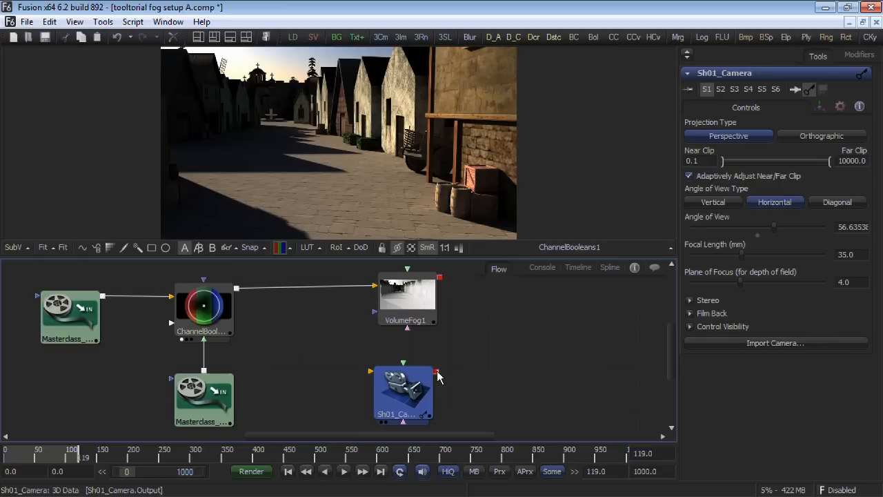
- Connect Sh01_Camera to VolumeFog1, and delete the Merge3D1 node attached to camera1
{"action": "left_click_drag", "start_coordinate": [435, 372], "coordinate": [408, 329]}
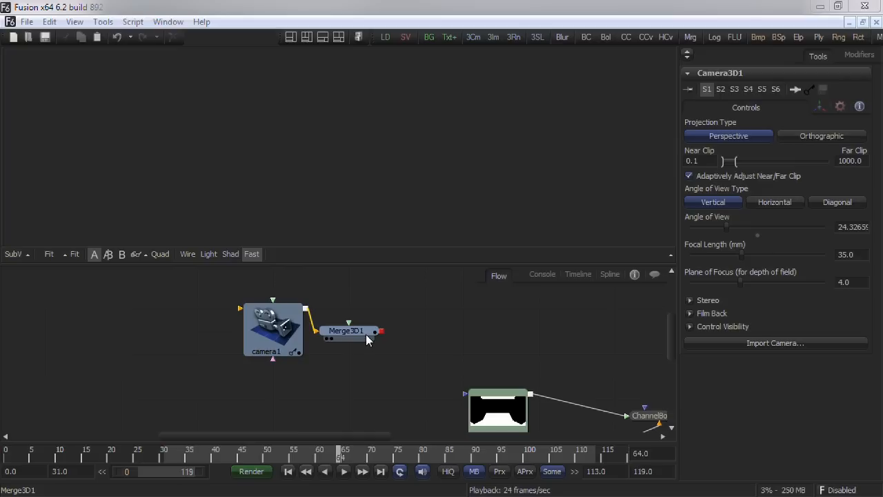
{"action": "left_click", "coordinate": [363, 331]}
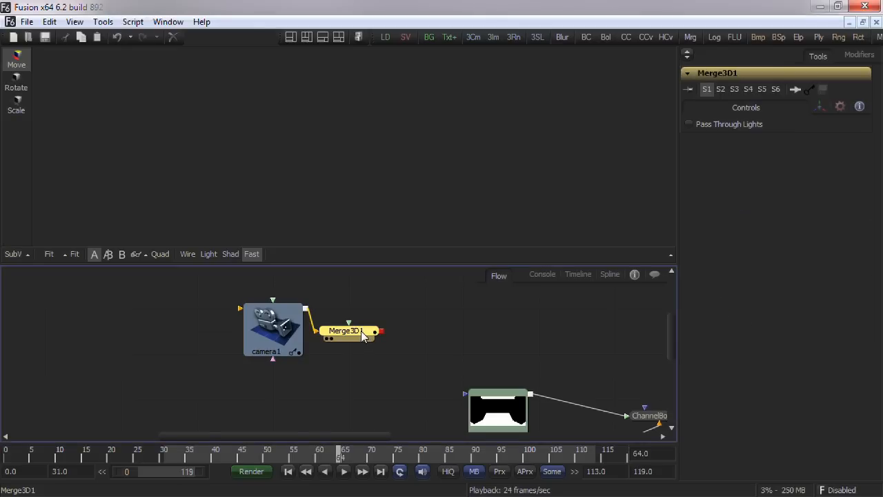
{"action": "key", "text": "Delete"}
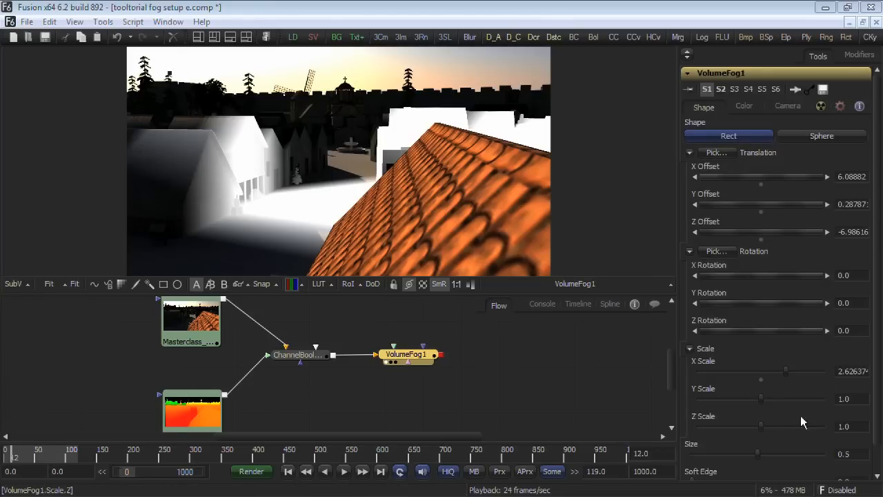
- Change the VolumeFog1 shape to Sphere, with an X Offset of about 5.87 and an X Rotation of about 18.1
{"action": "mouse_move", "coordinate": [878, 341]}
{"action": "left_mouse_down"}
{"action": "mouse_move", "coordinate": [880, 369]}
{"action": "mouse_move", "coordinate": [880, 338]}
{"action": "left_mouse_up"}
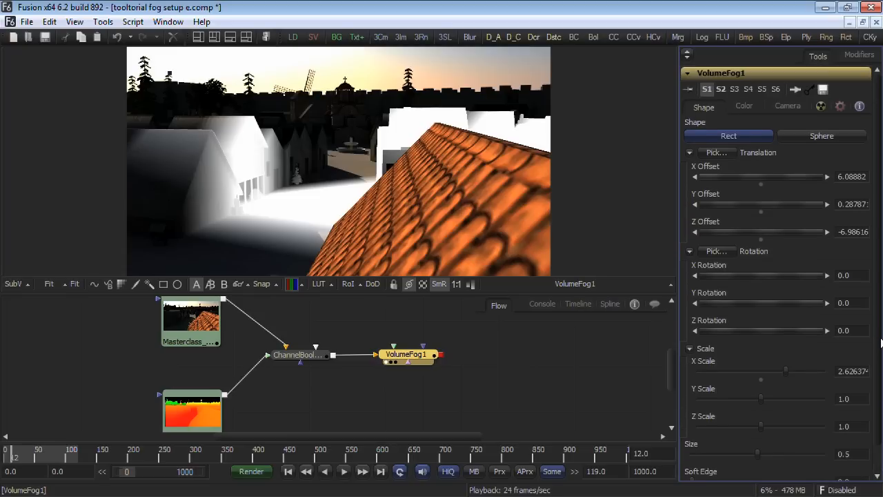
{"action": "left_click", "coordinate": [805, 138]}
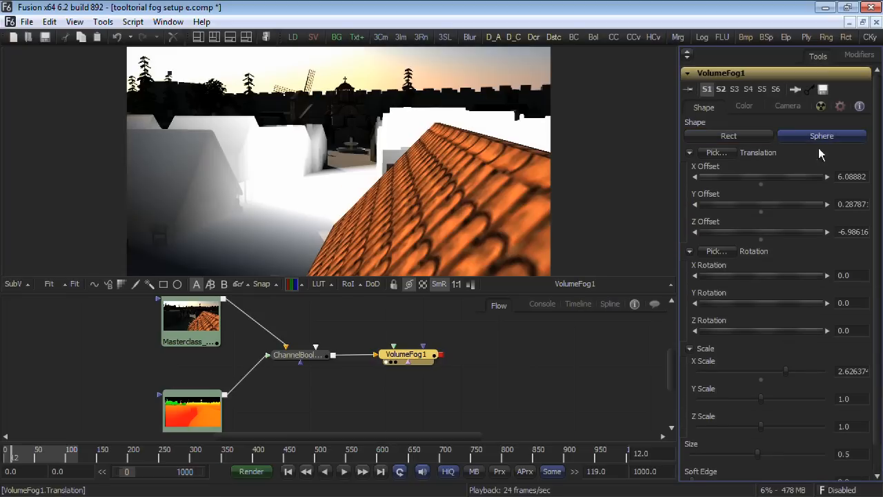
{"action": "scroll", "coordinate": [808, 167], "scroll_direction": "down", "scroll_amount": 1}
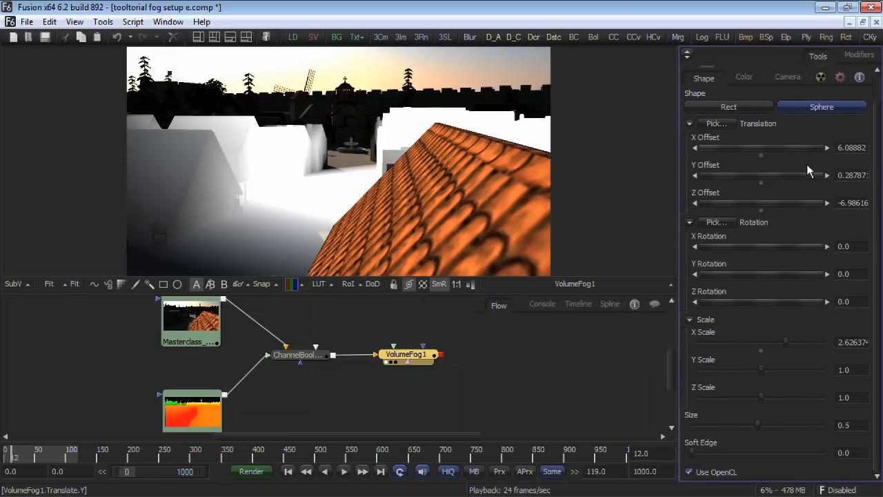
{"action": "mouse_move", "coordinate": [779, 146]}
{"action": "left_mouse_down"}
{"action": "mouse_move", "coordinate": [760, 147]}
{"action": "mouse_move", "coordinate": [774, 148]}
{"action": "left_mouse_up"}
{"action": "mouse_move", "coordinate": [746, 246]}
{"action": "left_mouse_down"}
{"action": "mouse_move", "coordinate": [734, 248]}
{"action": "mouse_move", "coordinate": [756, 247]}
{"action": "left_mouse_up"}
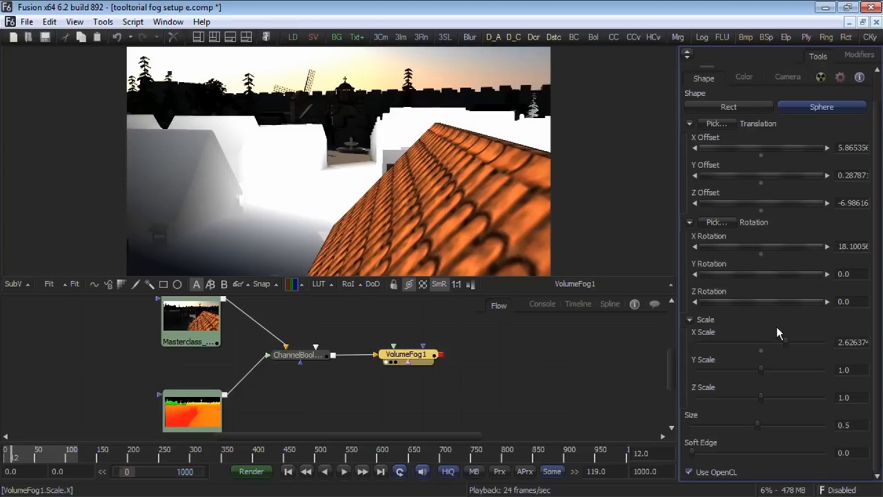
- Set X Scale to about 0.61 and Y Scale to about 0.94, and pick the fog's translation from the street beside the tiled roof
{"action": "left_click_drag", "start_coordinate": [786, 341], "coordinate": [760, 370]}
{"action": "left_click_drag", "start_coordinate": [752, 146], "coordinate": [740, 153]}
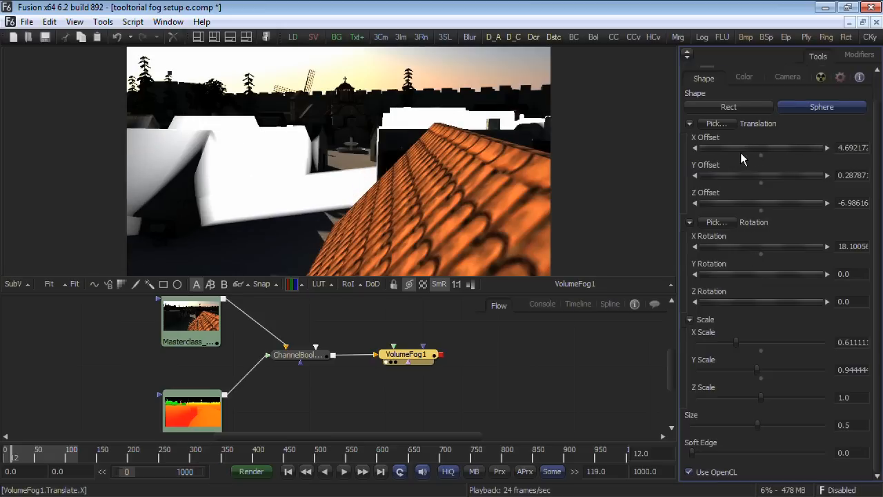
{"action": "left_click_drag", "start_coordinate": [718, 123], "coordinate": [298, 218]}
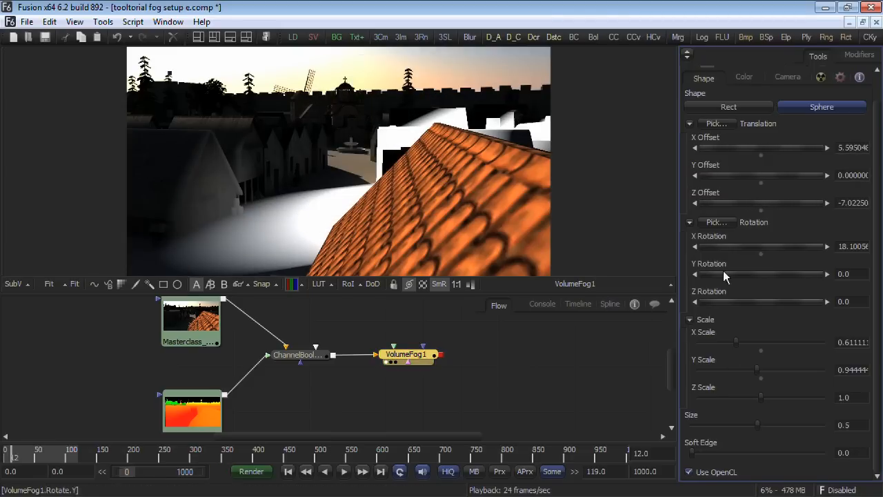
- Switch VolumeFog1 to its second settings version, try a Soft Edge of 3.0 and settle on about 1.72
{"action": "scroll", "coordinate": [743, 103], "scroll_direction": "up", "scroll_amount": 1}
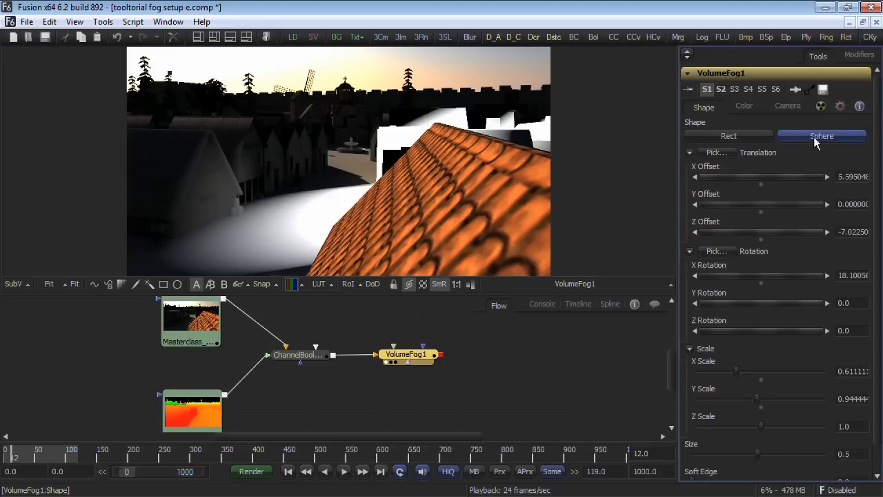
{"action": "left_click", "coordinate": [721, 89]}
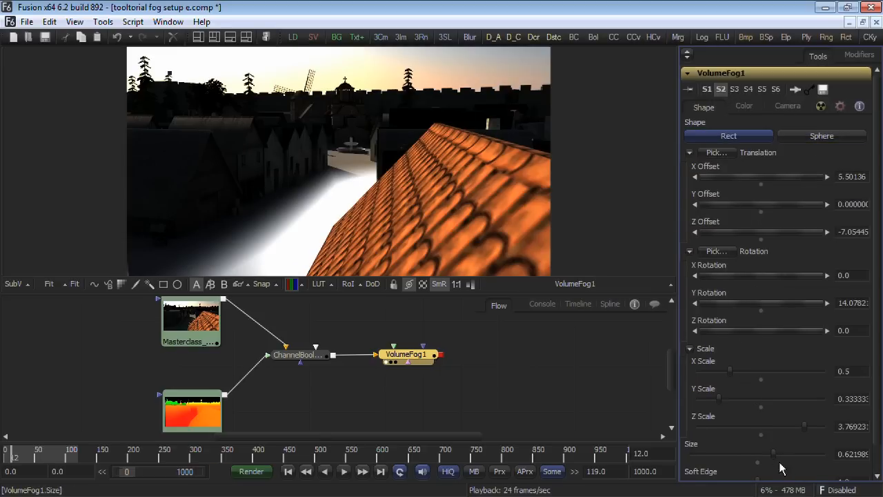
{"action": "scroll", "coordinate": [813, 438], "scroll_direction": "down", "scroll_amount": 1}
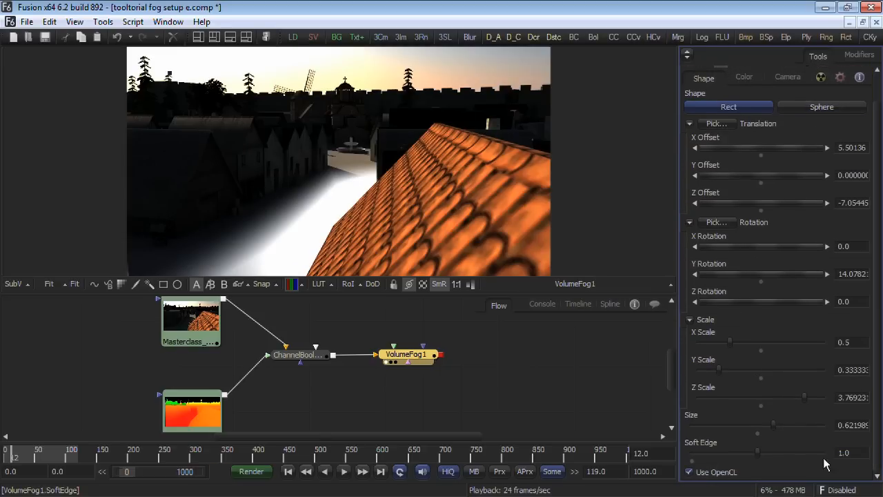
{"action": "left_click_drag", "start_coordinate": [756, 456], "coordinate": [838, 450]}
{"action": "double_click", "coordinate": [843, 452]}
{"action": "type", "text": "3"}
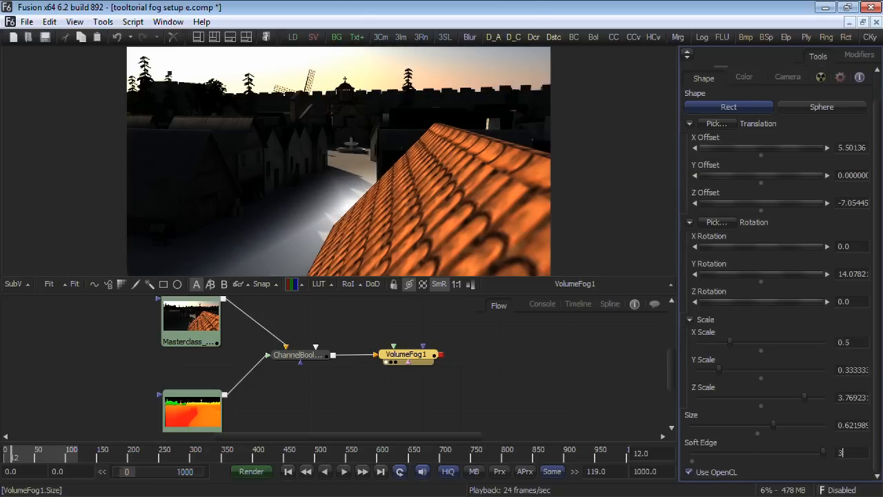
{"action": "key", "text": "Return"}
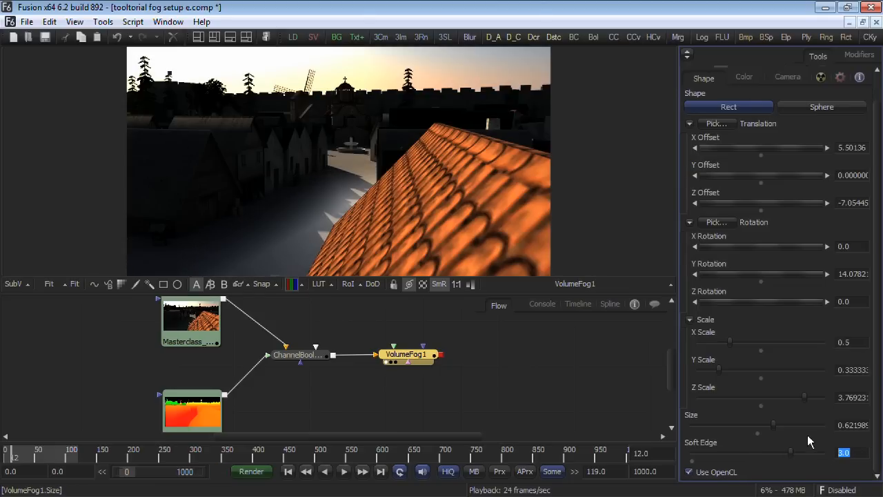
{"action": "left_click_drag", "start_coordinate": [794, 454], "coordinate": [751, 452]}
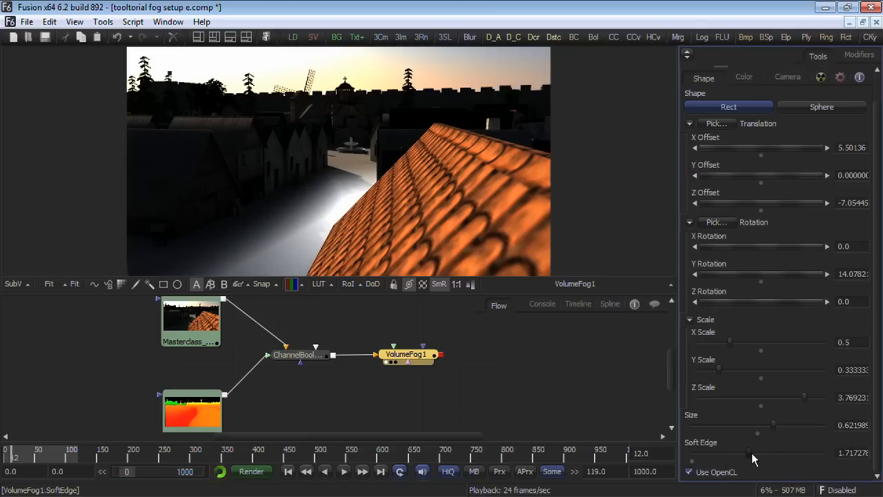
- Tint the fog by lowering its green and red color values, and adjust its Gain and Subtractive/Additive balance
{"action": "left_click", "coordinate": [738, 79]}
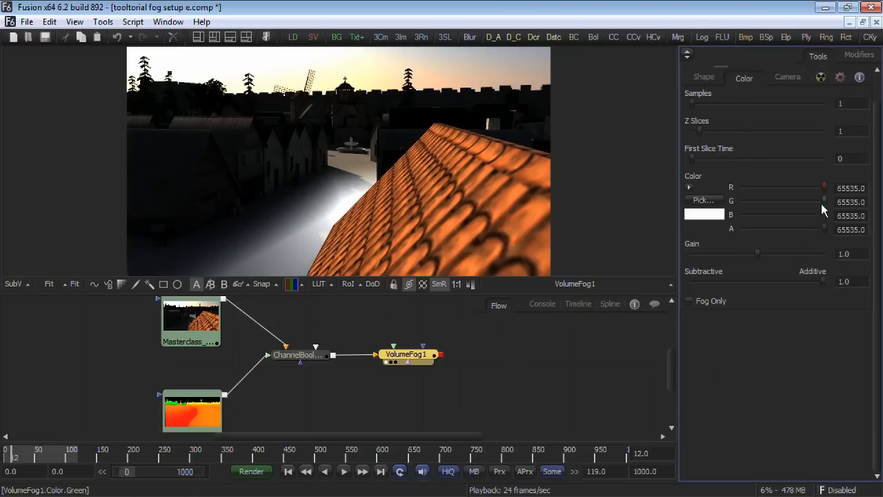
{"action": "left_click_drag", "start_coordinate": [824, 199], "coordinate": [765, 212]}
{"action": "left_click_drag", "start_coordinate": [821, 184], "coordinate": [811, 185]}
{"action": "mouse_move", "coordinate": [770, 254]}
{"action": "left_mouse_down"}
{"action": "mouse_move", "coordinate": [790, 254]}
{"action": "mouse_move", "coordinate": [740, 253]}
{"action": "mouse_move", "coordinate": [769, 252]}
{"action": "mouse_move", "coordinate": [752, 253]}
{"action": "left_mouse_up"}
{"action": "left_click_drag", "start_coordinate": [820, 280], "coordinate": [764, 279]}
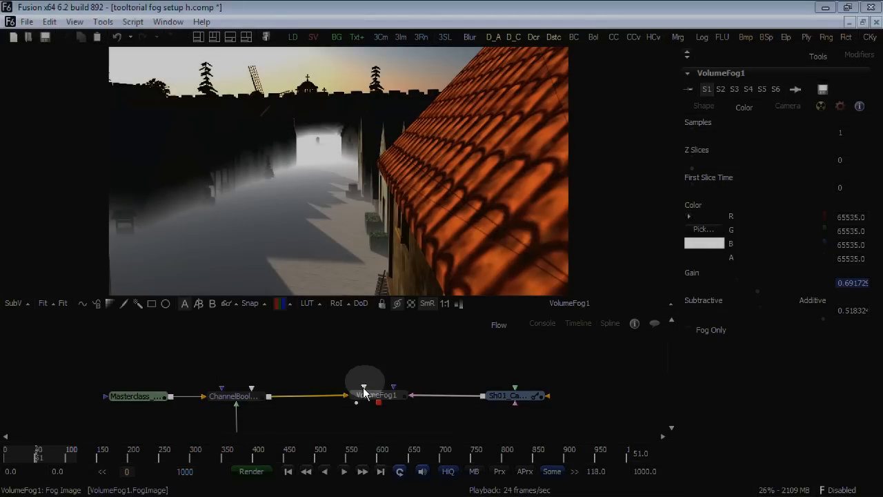
- Add a FastNoise tool to the flow, separate from VolumeFog1, and show its noise image in the viewer
{"action": "left_click", "coordinate": [358, 399]}
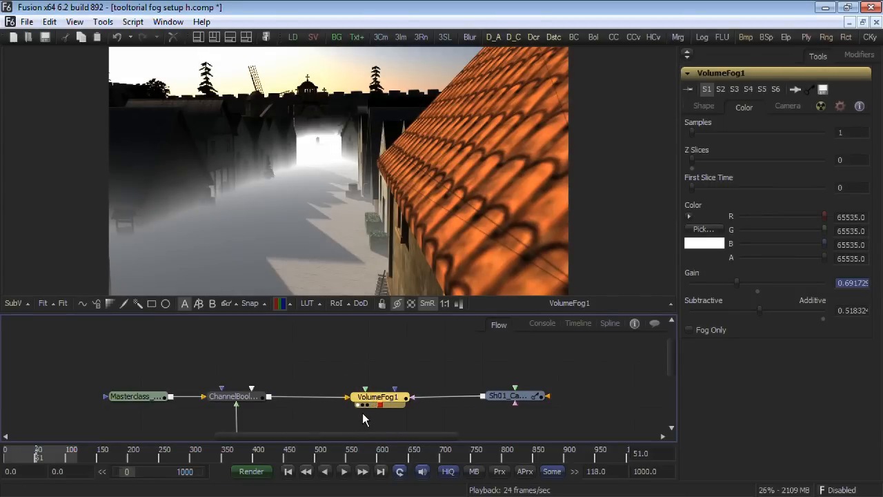
{"action": "left_click", "coordinate": [363, 412]}
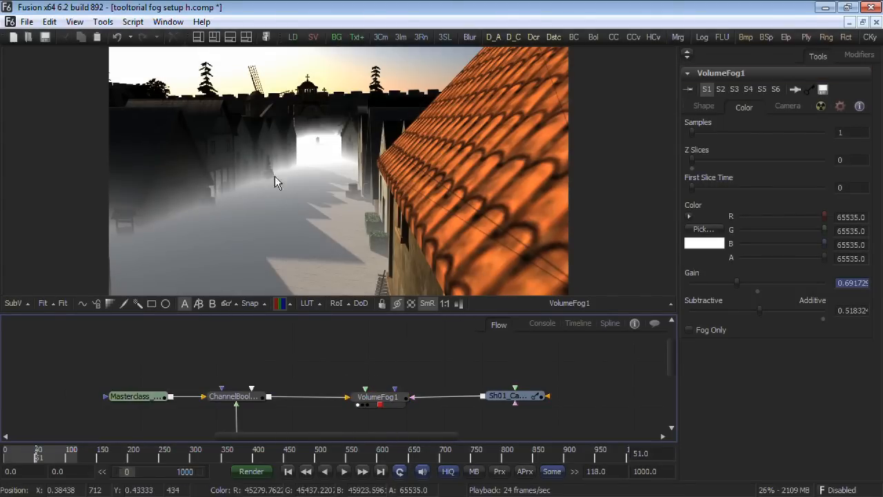
{"action": "left_click", "coordinate": [103, 22]}
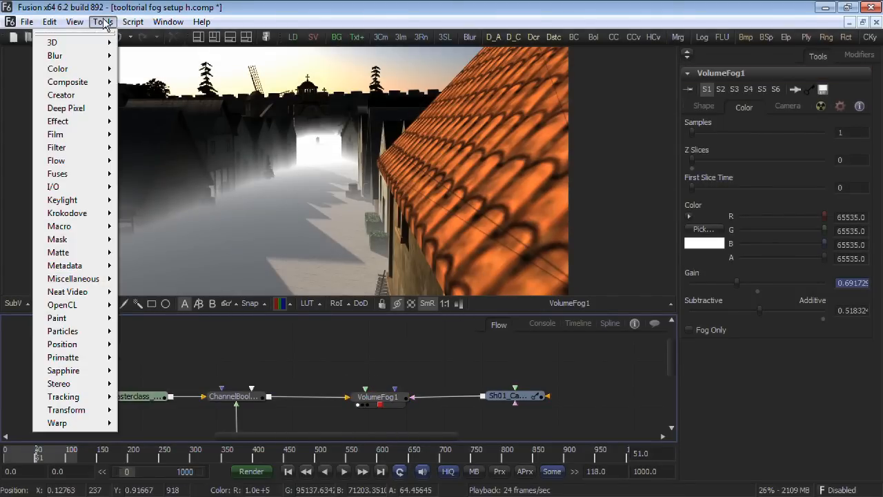
{"action": "mouse_move", "coordinate": [97, 95]}
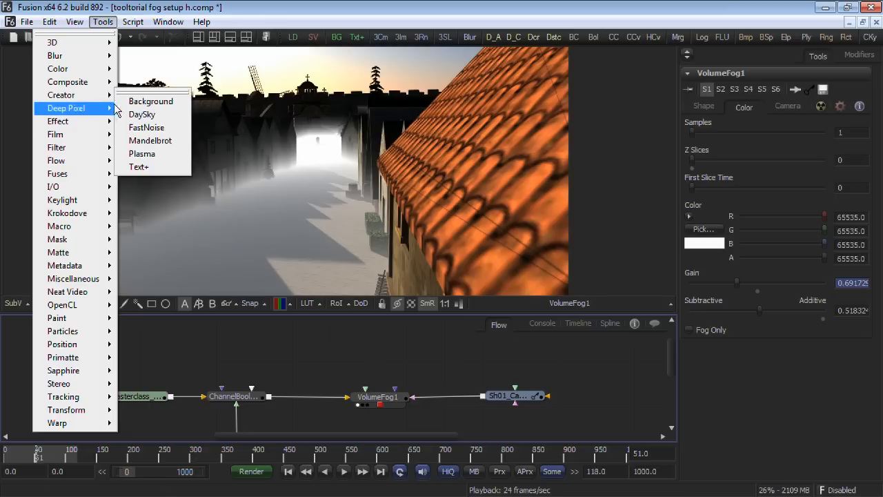
{"action": "left_click", "coordinate": [165, 131]}
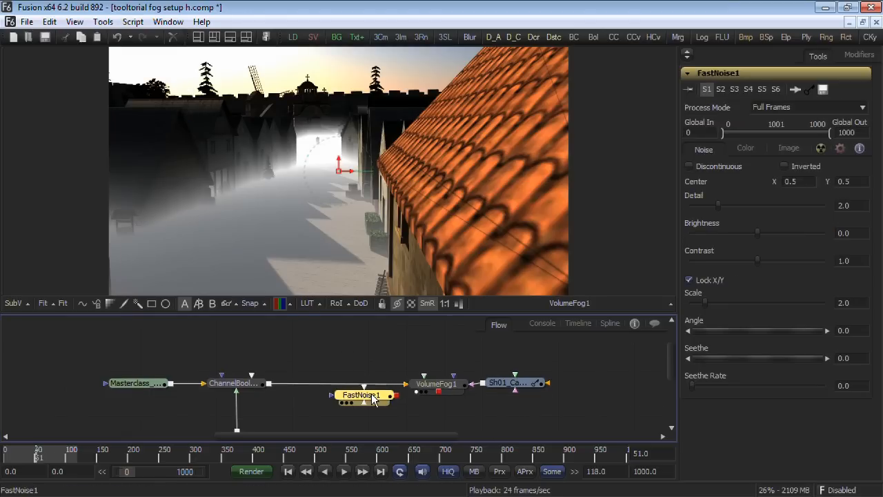
{"action": "left_click_drag", "start_coordinate": [367, 400], "coordinate": [373, 265]}
- Set the FastNoise1 image resolution to a width of 256 and a height of 256
{"action": "left_click", "coordinate": [787, 149]}
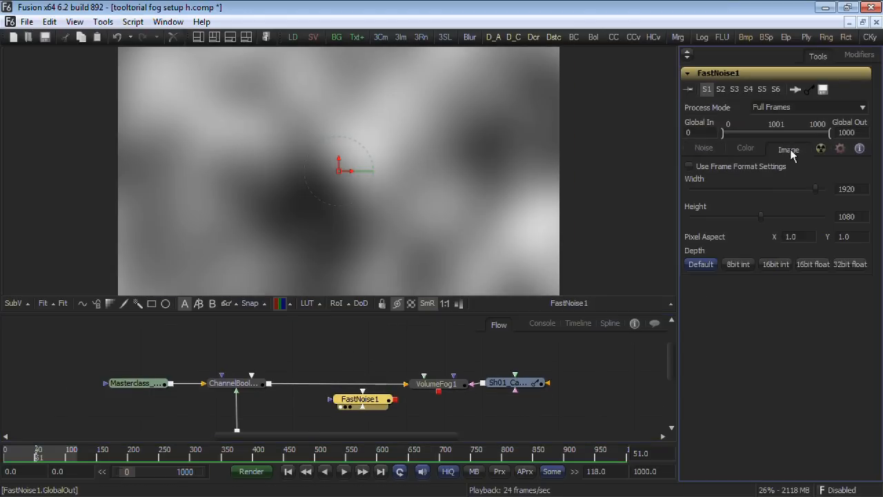
{"action": "double_click", "coordinate": [848, 189]}
{"action": "type", "text": "256"}
{"action": "key", "text": "Tab"}
{"action": "type", "text": "256"}
{"action": "key", "text": "Tab"}
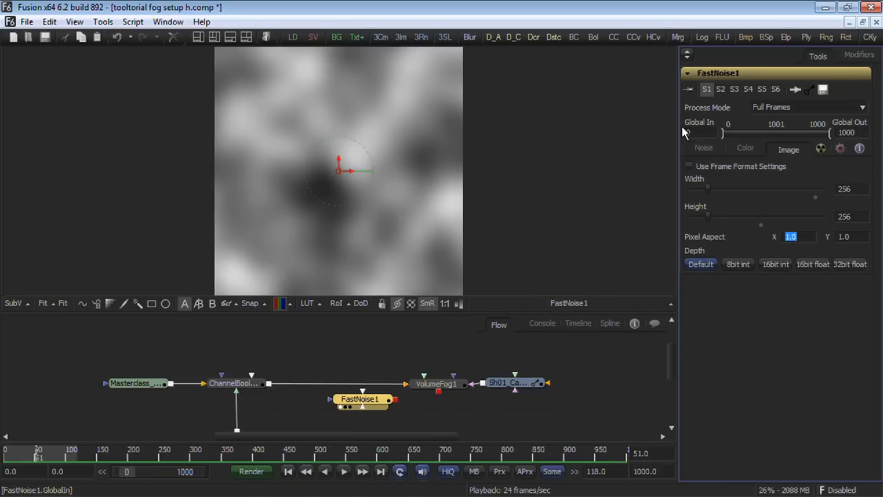
- Set FastNoise1's Seethe Rate to about 0.82 and briefly play back the animated noise
{"action": "left_click", "coordinate": [701, 147]}
{"action": "left_click_drag", "start_coordinate": [690, 381], "coordinate": [800, 383]}
{"action": "key", "text": "space"}
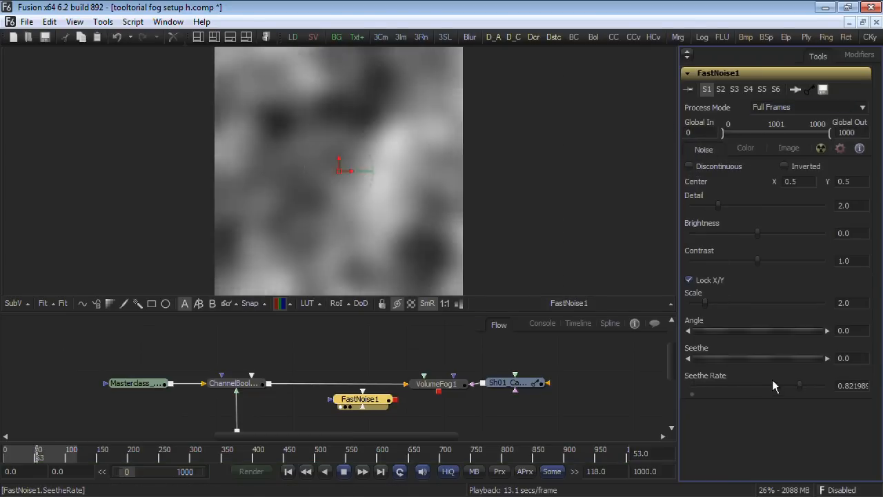
{"action": "key", "text": "space"}
- Connect FastNoise1 to VolumeFog1's fog image input and set the fog's Z Slices to 256
{"action": "left_click_drag", "start_coordinate": [375, 405], "coordinate": [426, 385]}
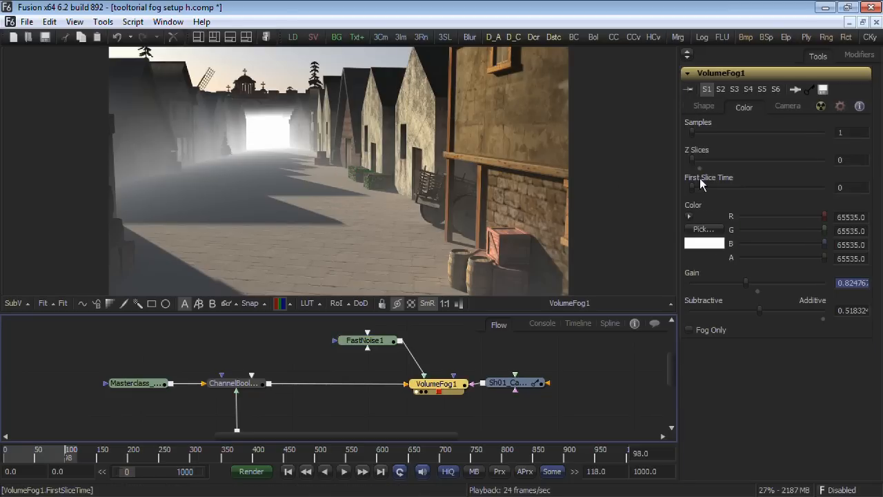
{"action": "left_click_drag", "start_coordinate": [691, 159], "coordinate": [822, 160]}
{"action": "type", "text": "256"}
{"action": "key", "text": "Return"}
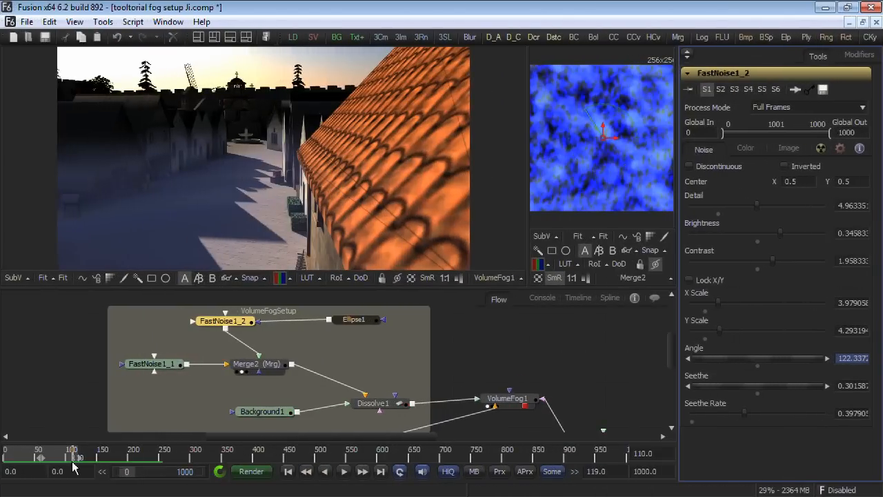
- In the VolumeFogSetup composition, go to frame 101, enable Fog Only on VolumeFog1 and scrub through nearby frames
{"action": "left_click_drag", "start_coordinate": [73, 465], "coordinate": [67, 465]}
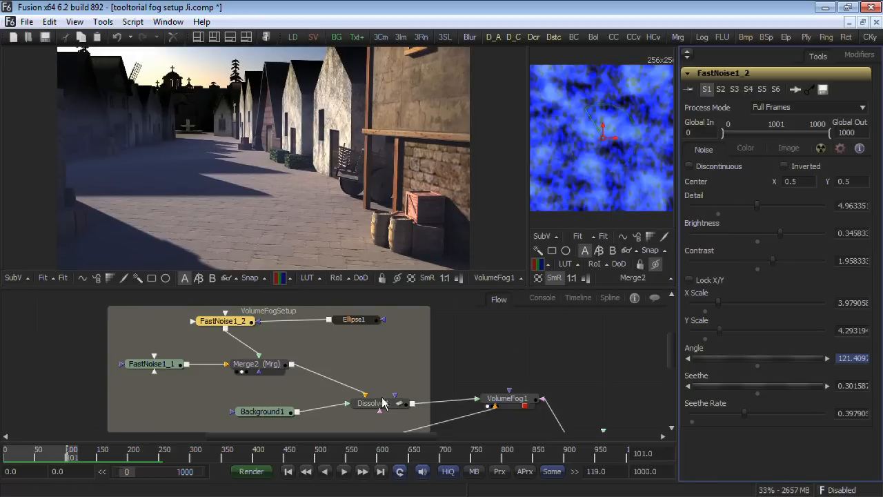
{"action": "left_click", "coordinate": [509, 400]}
{"action": "left_click", "coordinate": [708, 331]}
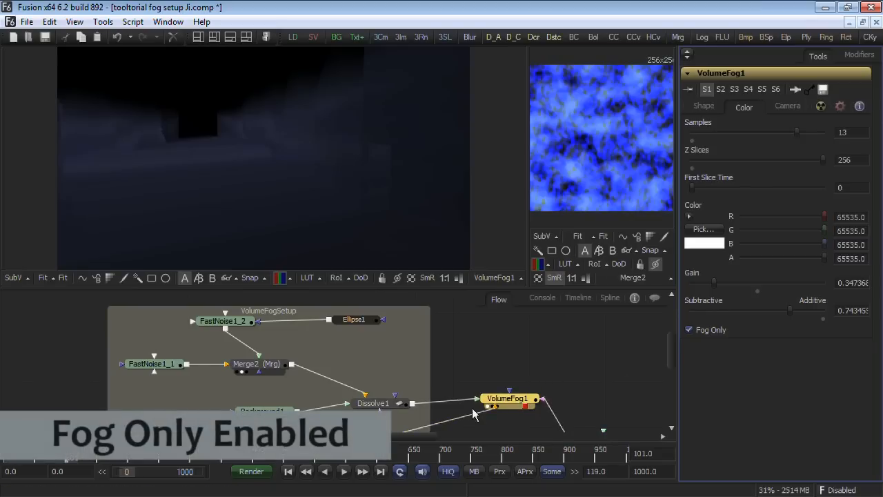
{"action": "left_click_drag", "start_coordinate": [73, 462], "coordinate": [63, 461]}
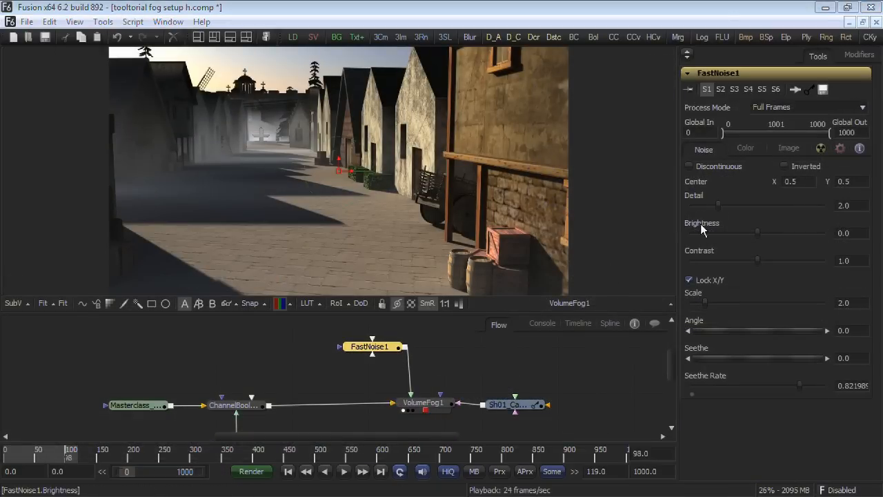
- Set FastNoise1's Detail to about 4.92 and Brightness to -0.5, and check the fog at frames 16 and 91
{"action": "left_click_drag", "start_coordinate": [720, 203], "coordinate": [759, 203]}
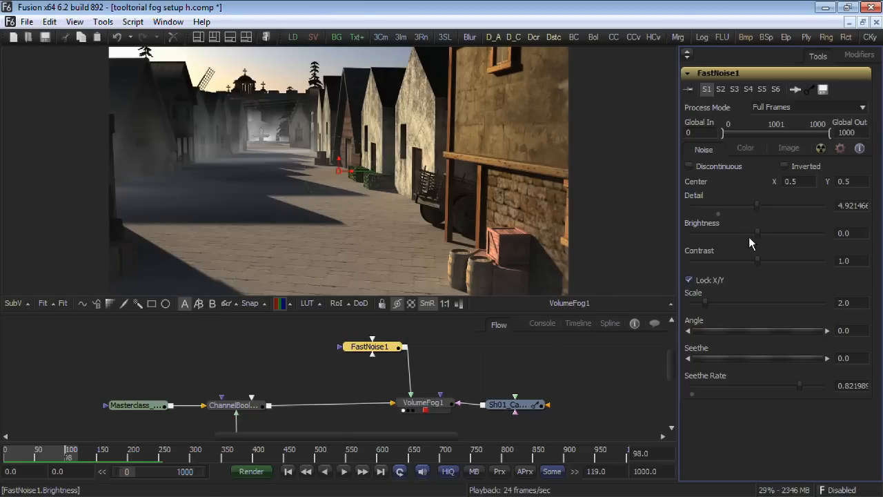
{"action": "left_click_drag", "start_coordinate": [752, 234], "coordinate": [730, 236]}
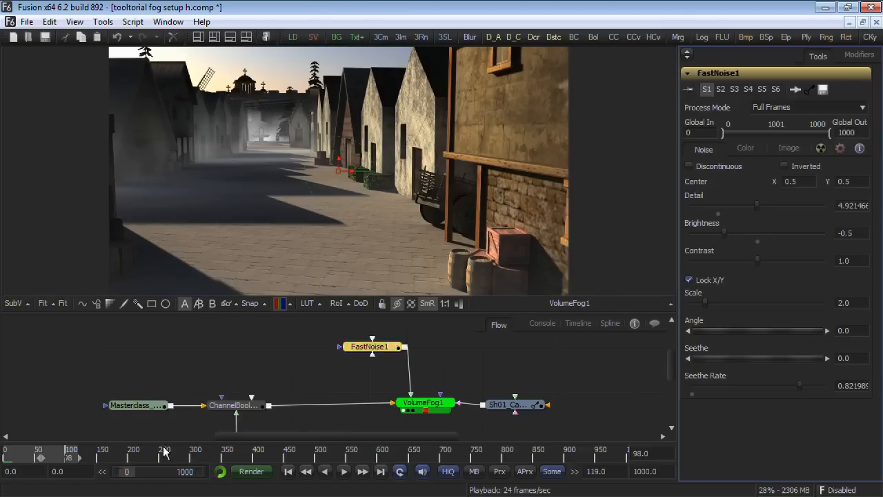
{"action": "left_click", "coordinate": [15, 460]}
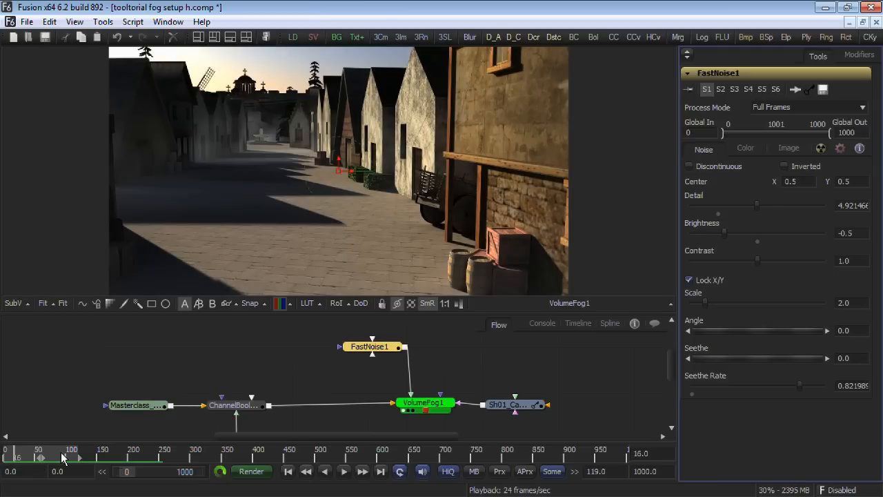
{"action": "left_click", "coordinate": [62, 457]}
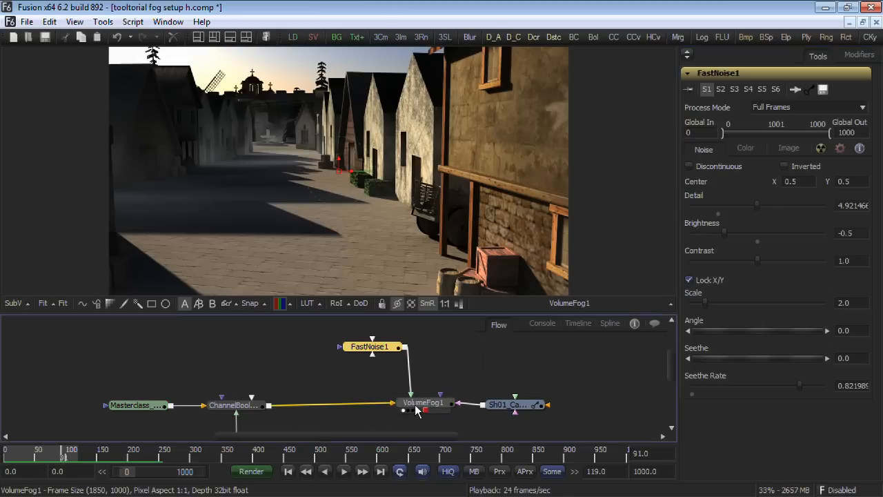
- Try 4 Samples on VolumeFog1, go to frame 29, and settle on 9 Samples with a Gain of about 0.60
{"action": "left_click", "coordinate": [423, 410]}
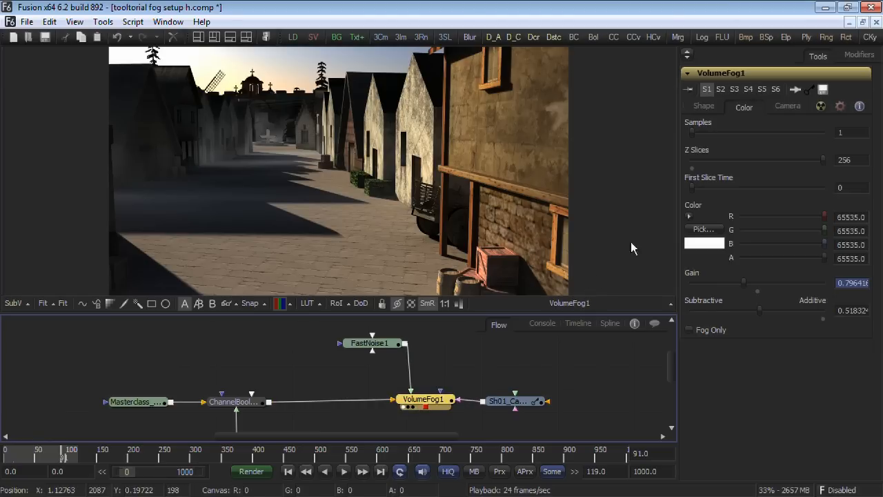
{"action": "left_click_drag", "start_coordinate": [695, 183], "coordinate": [717, 199]}
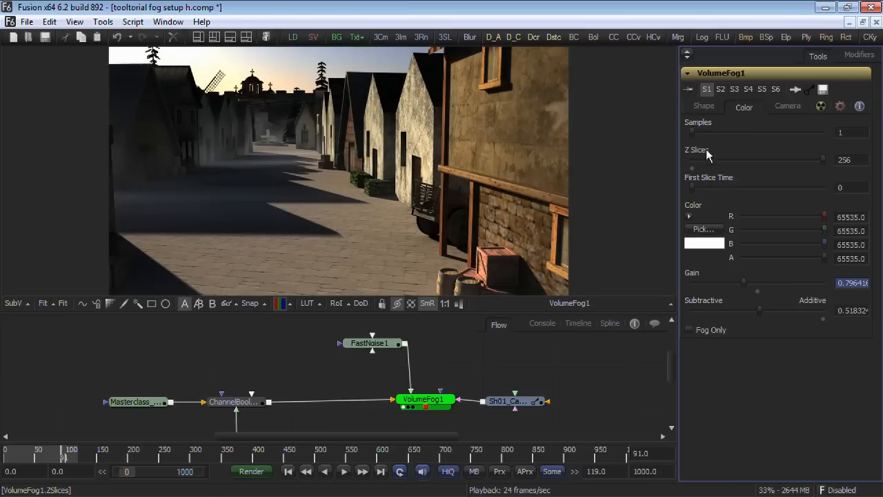
{"action": "left_click_drag", "start_coordinate": [692, 133], "coordinate": [715, 138]}
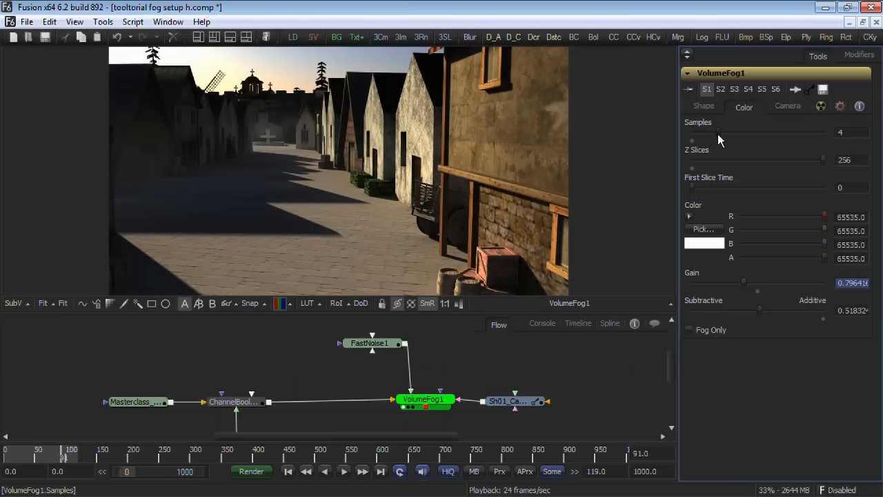
{"action": "left_click", "coordinate": [23, 456]}
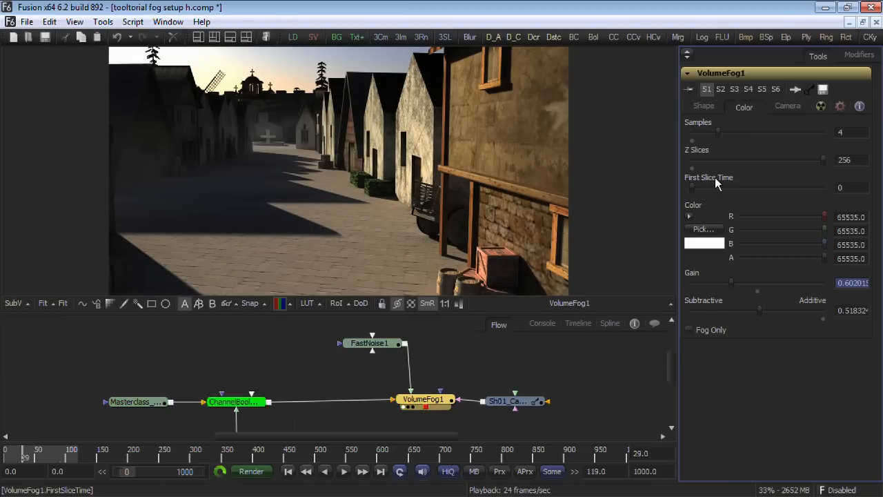
{"action": "left_click_drag", "start_coordinate": [720, 137], "coordinate": [763, 136]}
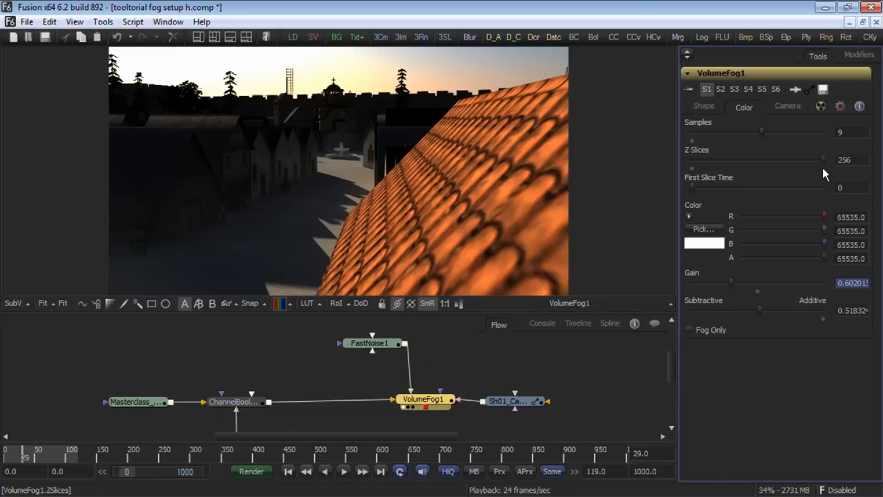
- Set the composition's global end frame to 375
{"action": "left_click", "coordinate": [596, 471]}
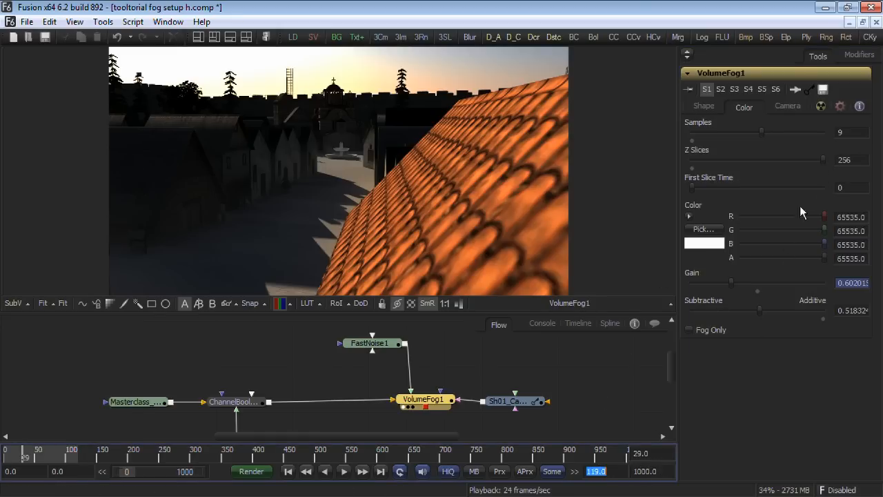
{"action": "left_click", "coordinate": [823, 160]}
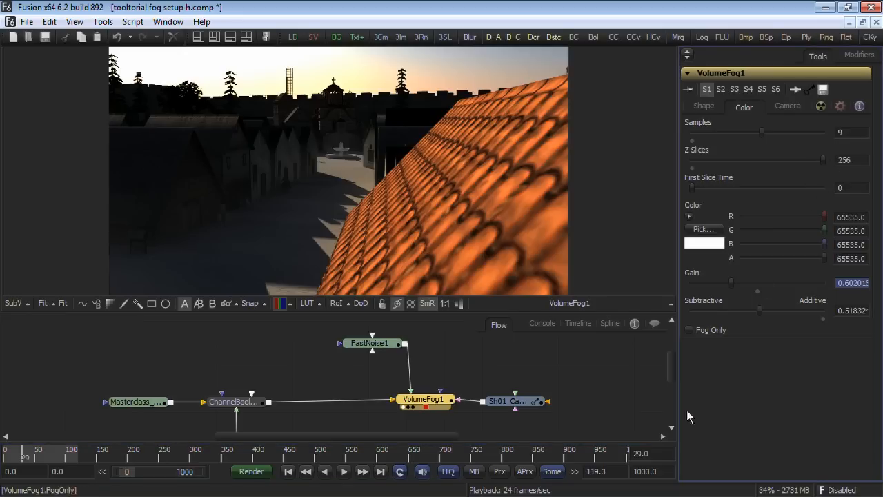
{"action": "left_click", "coordinate": [645, 471]}
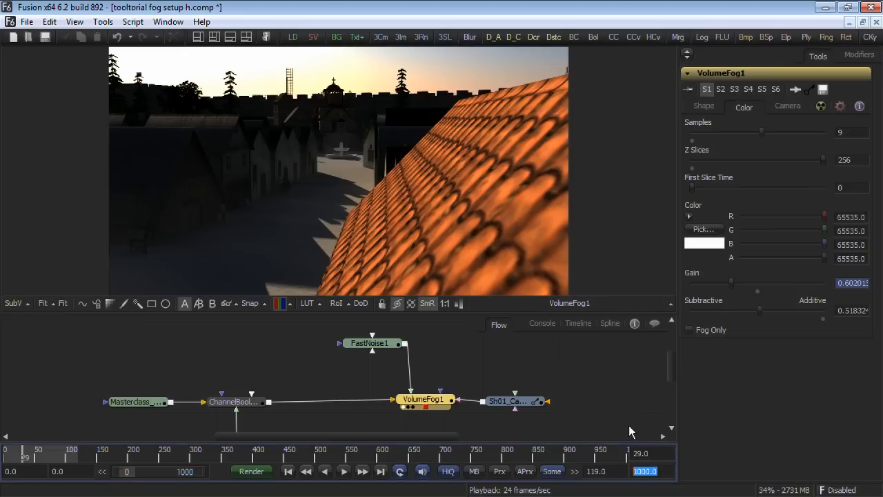
{"action": "type", "text": "375"}
{"action": "key", "text": "Return"}
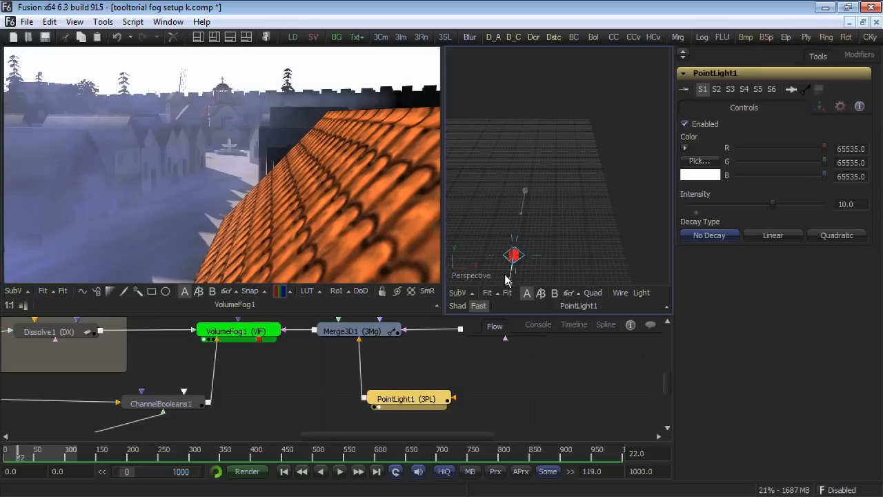
- Reposition PointLight1 in the 3D view and adjust its Intensity
{"action": "left_click_drag", "start_coordinate": [505, 275], "coordinate": [613, 200]}
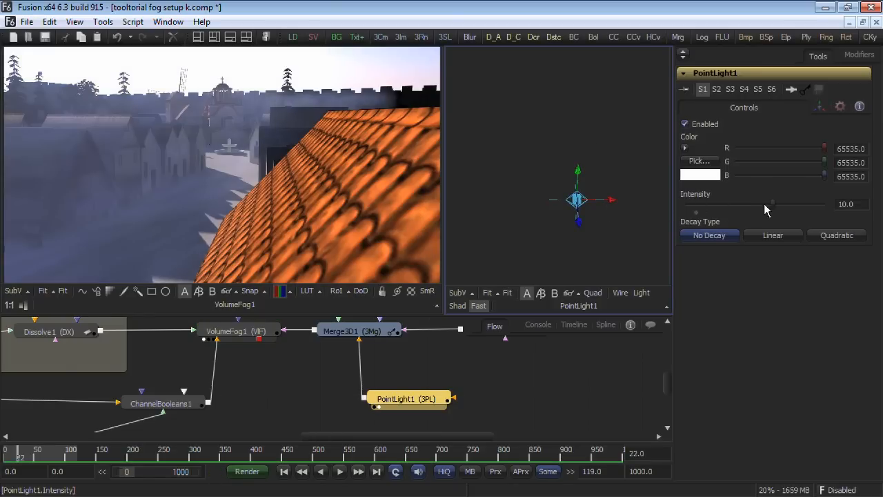
{"action": "mouse_move", "coordinate": [764, 204]}
{"action": "left_mouse_down"}
{"action": "mouse_move", "coordinate": [743, 204]}
{"action": "mouse_move", "coordinate": [765, 205]}
{"action": "left_mouse_up"}
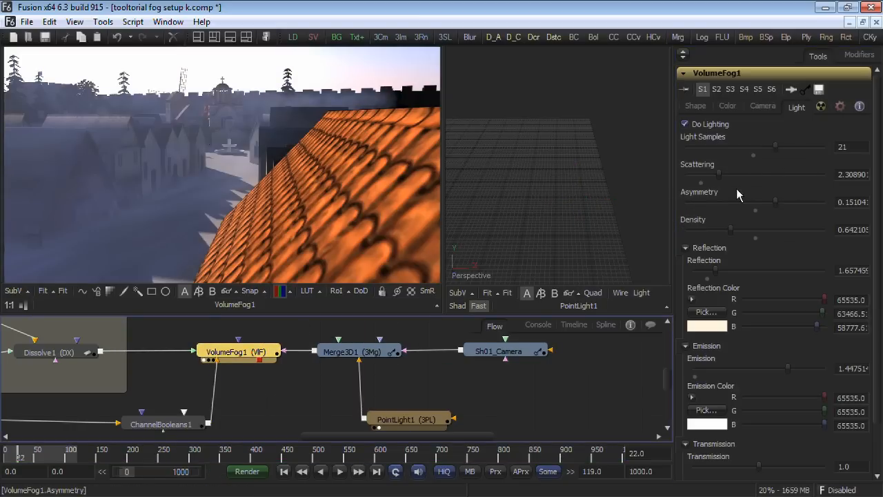
- Set VolumeFog1's Scattering to about 3.55, its Density to about 0.94 and its Reflection Color red value to about 39321
{"action": "left_click_drag", "start_coordinate": [722, 177], "coordinate": [736, 175]}
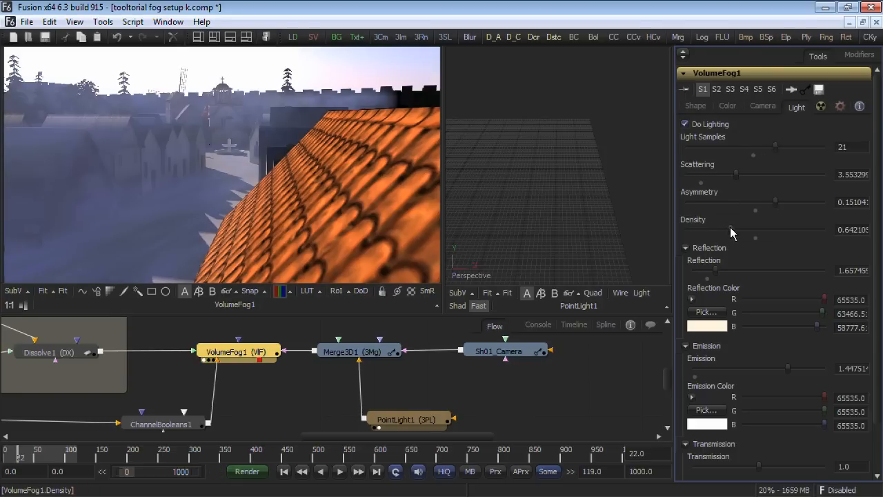
{"action": "mouse_move", "coordinate": [752, 226]}
{"action": "left_mouse_down"}
{"action": "mouse_move", "coordinate": [767, 226]}
{"action": "mouse_move", "coordinate": [753, 226]}
{"action": "left_mouse_up"}
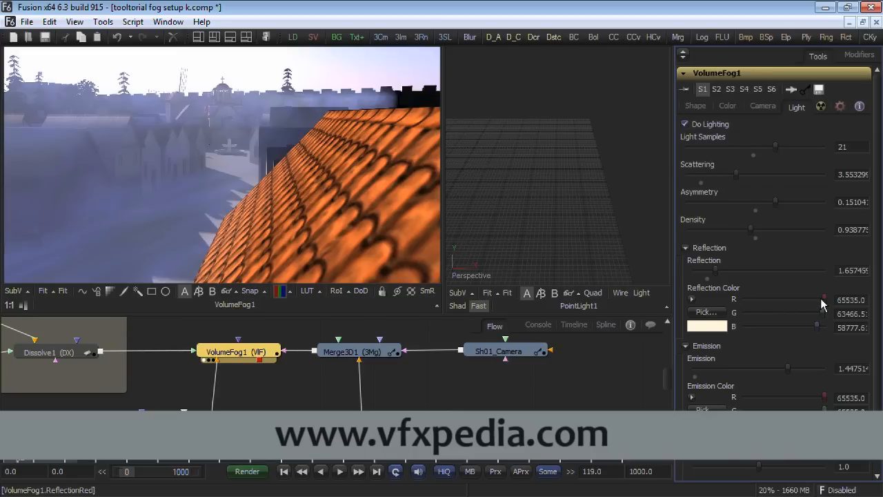
{"action": "left_click_drag", "start_coordinate": [824, 300], "coordinate": [814, 301]}
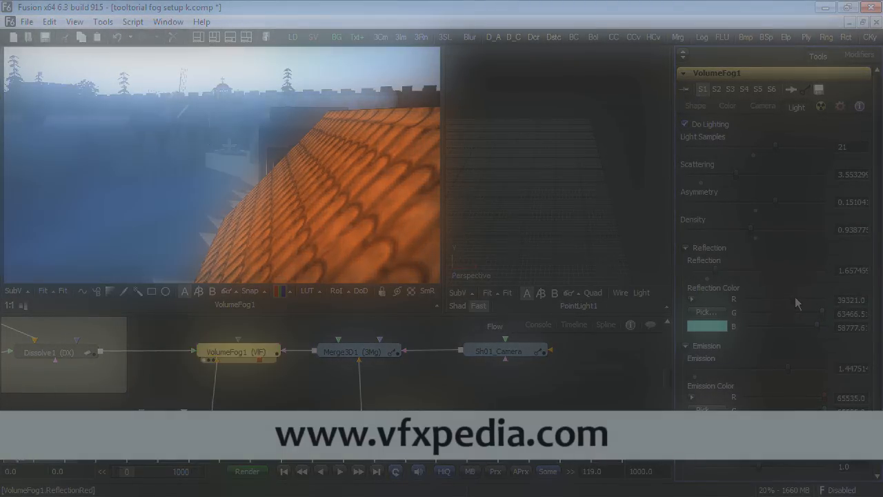